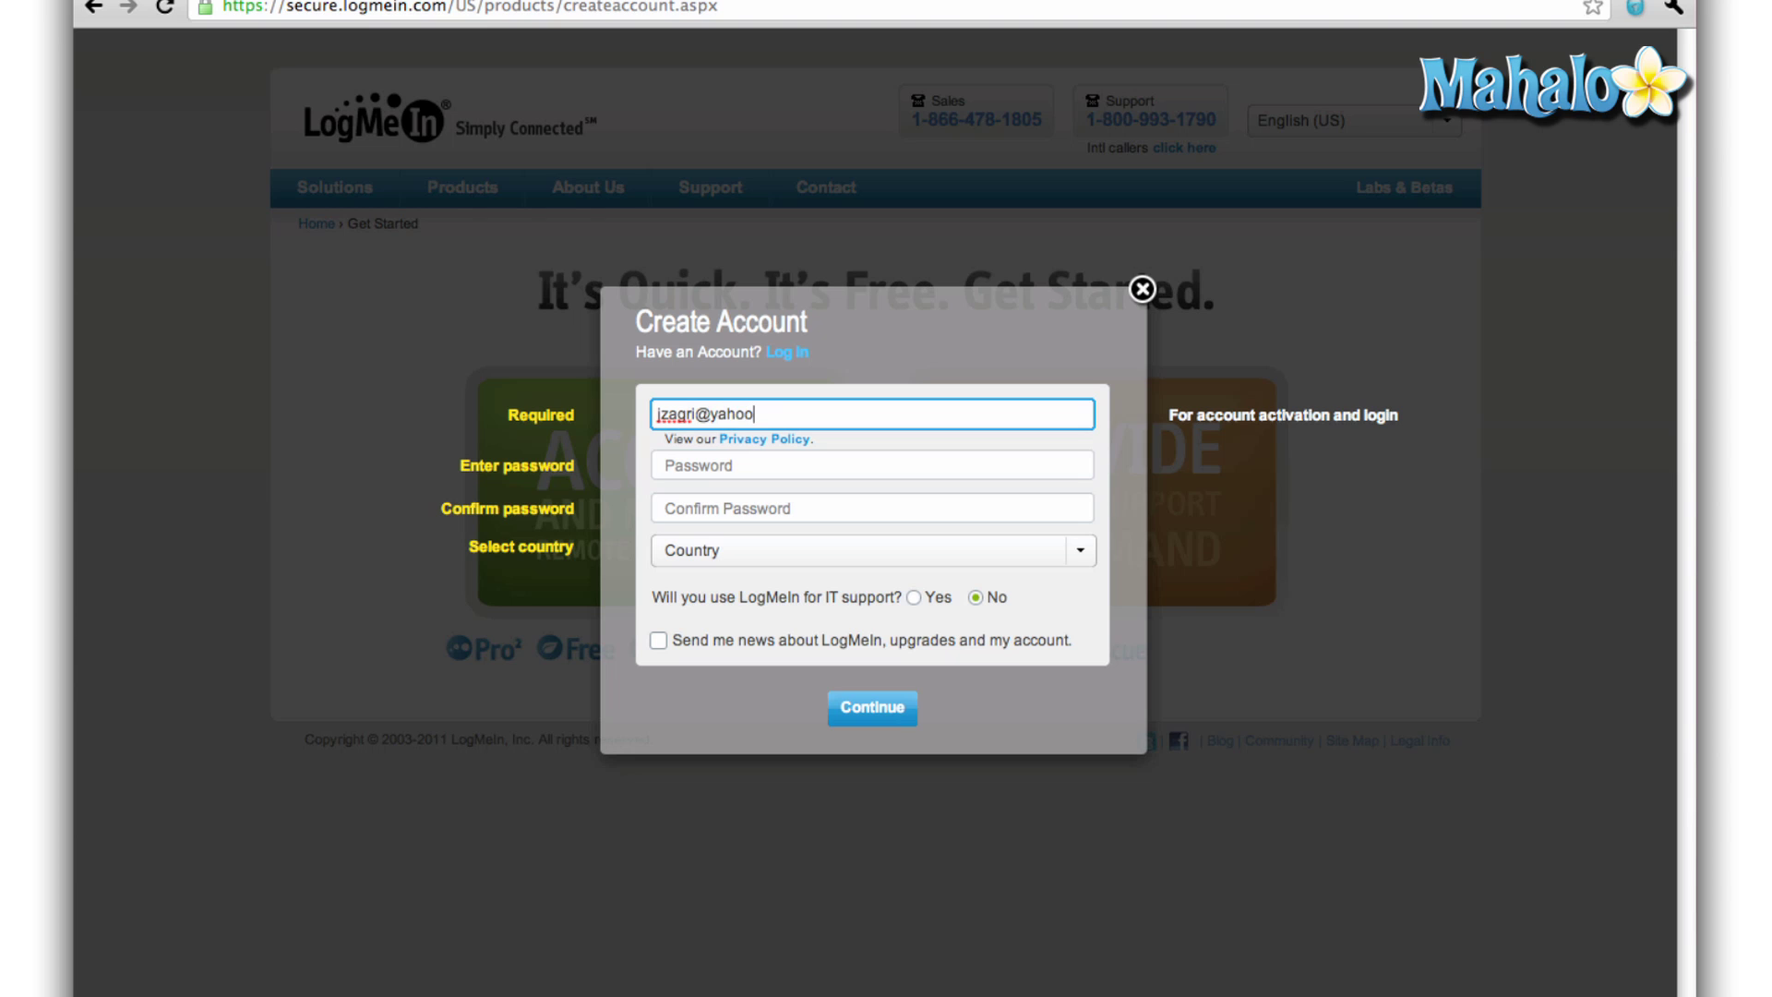
type("m")
- Complete the LogMeIn email and password fields and start downloading the LogMeIn installer
key("Tab")
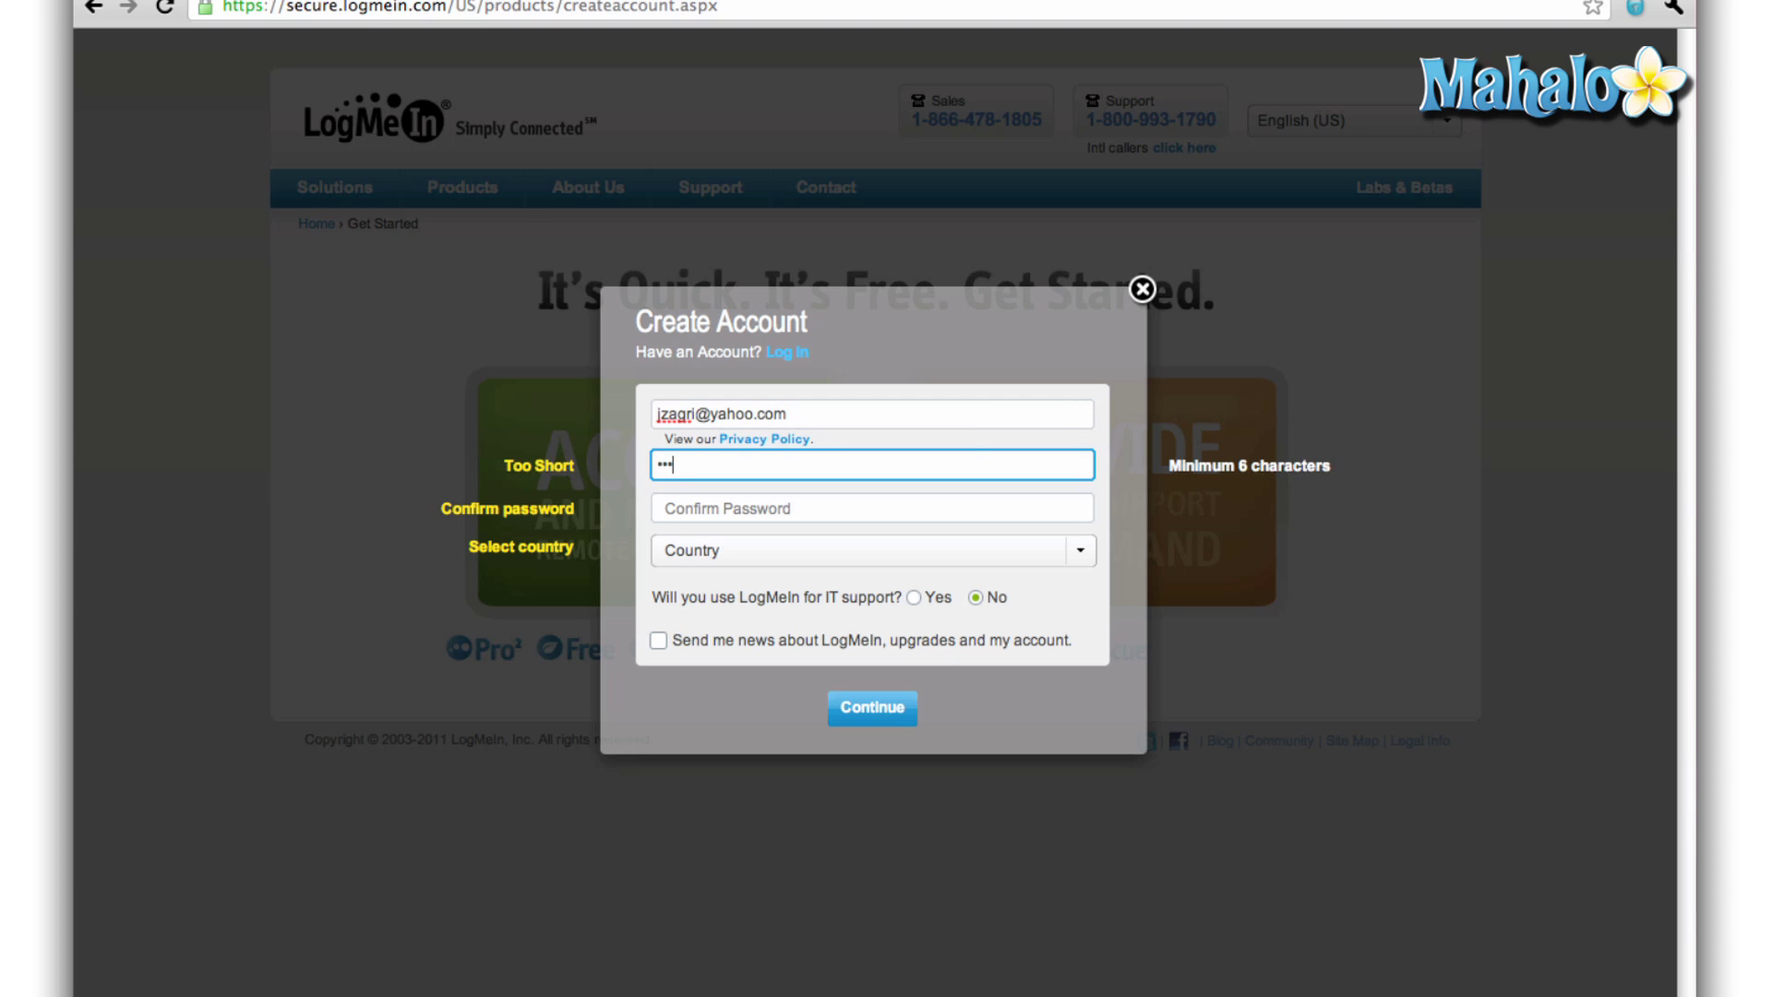
key("Tab")
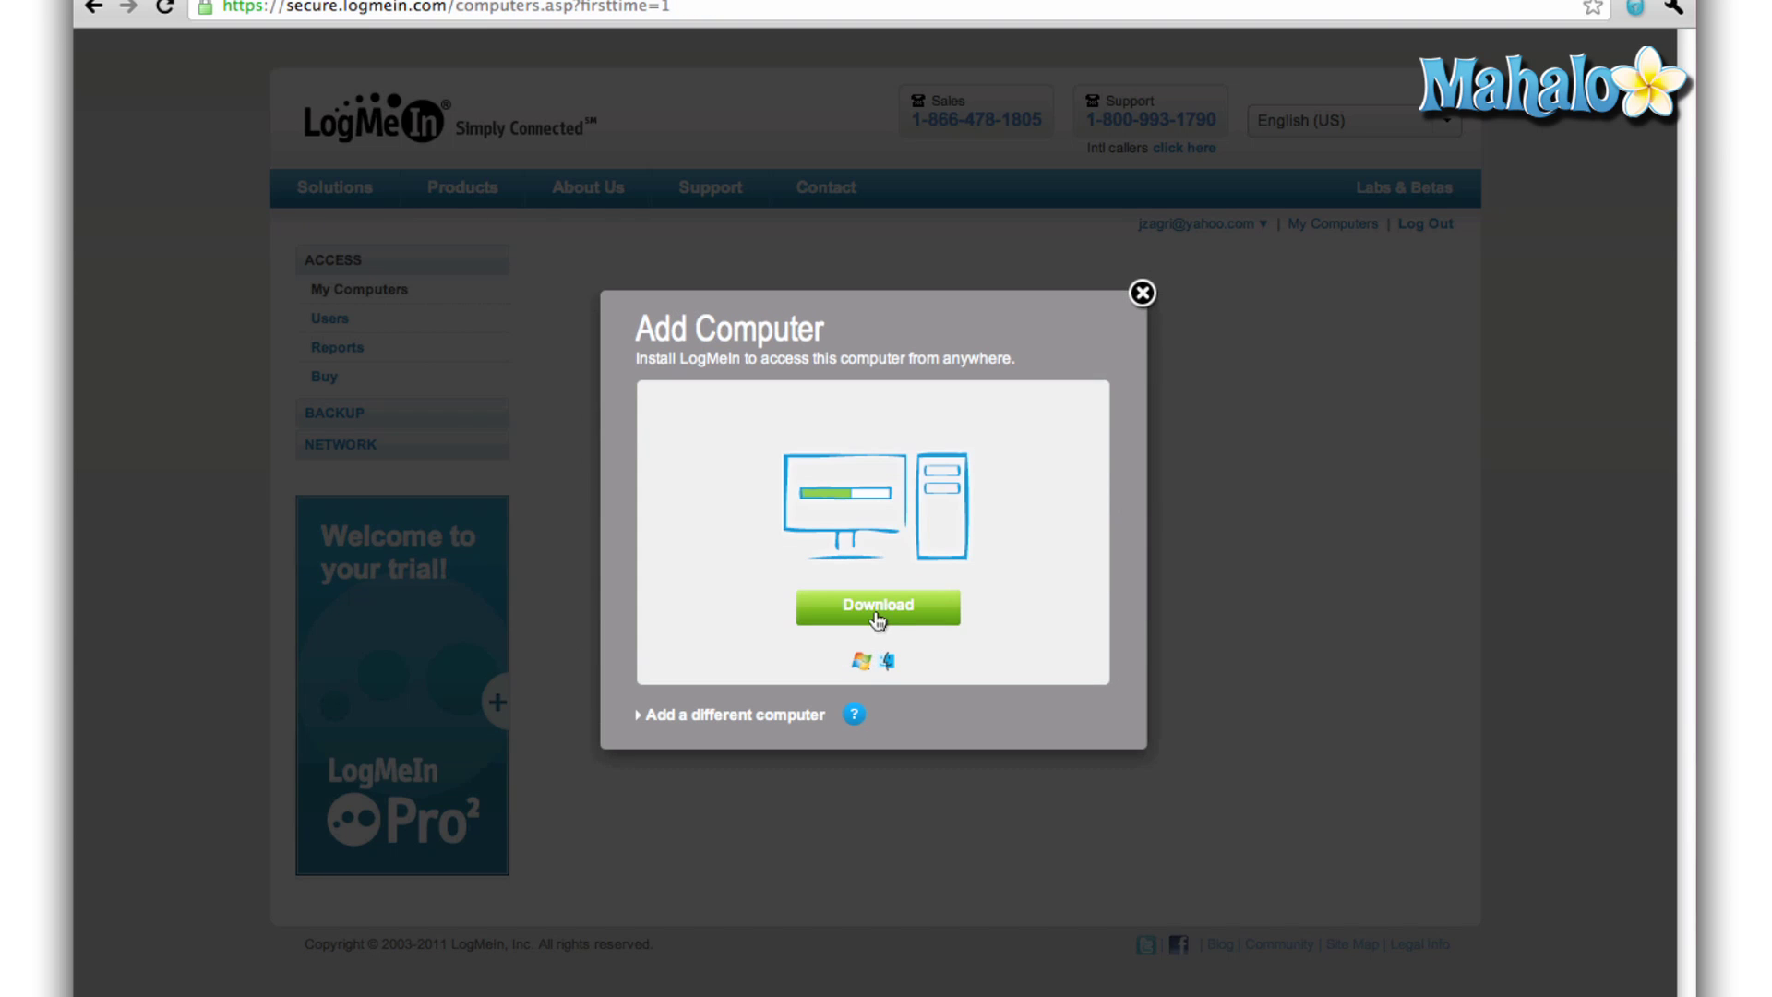
left_click(875, 621)
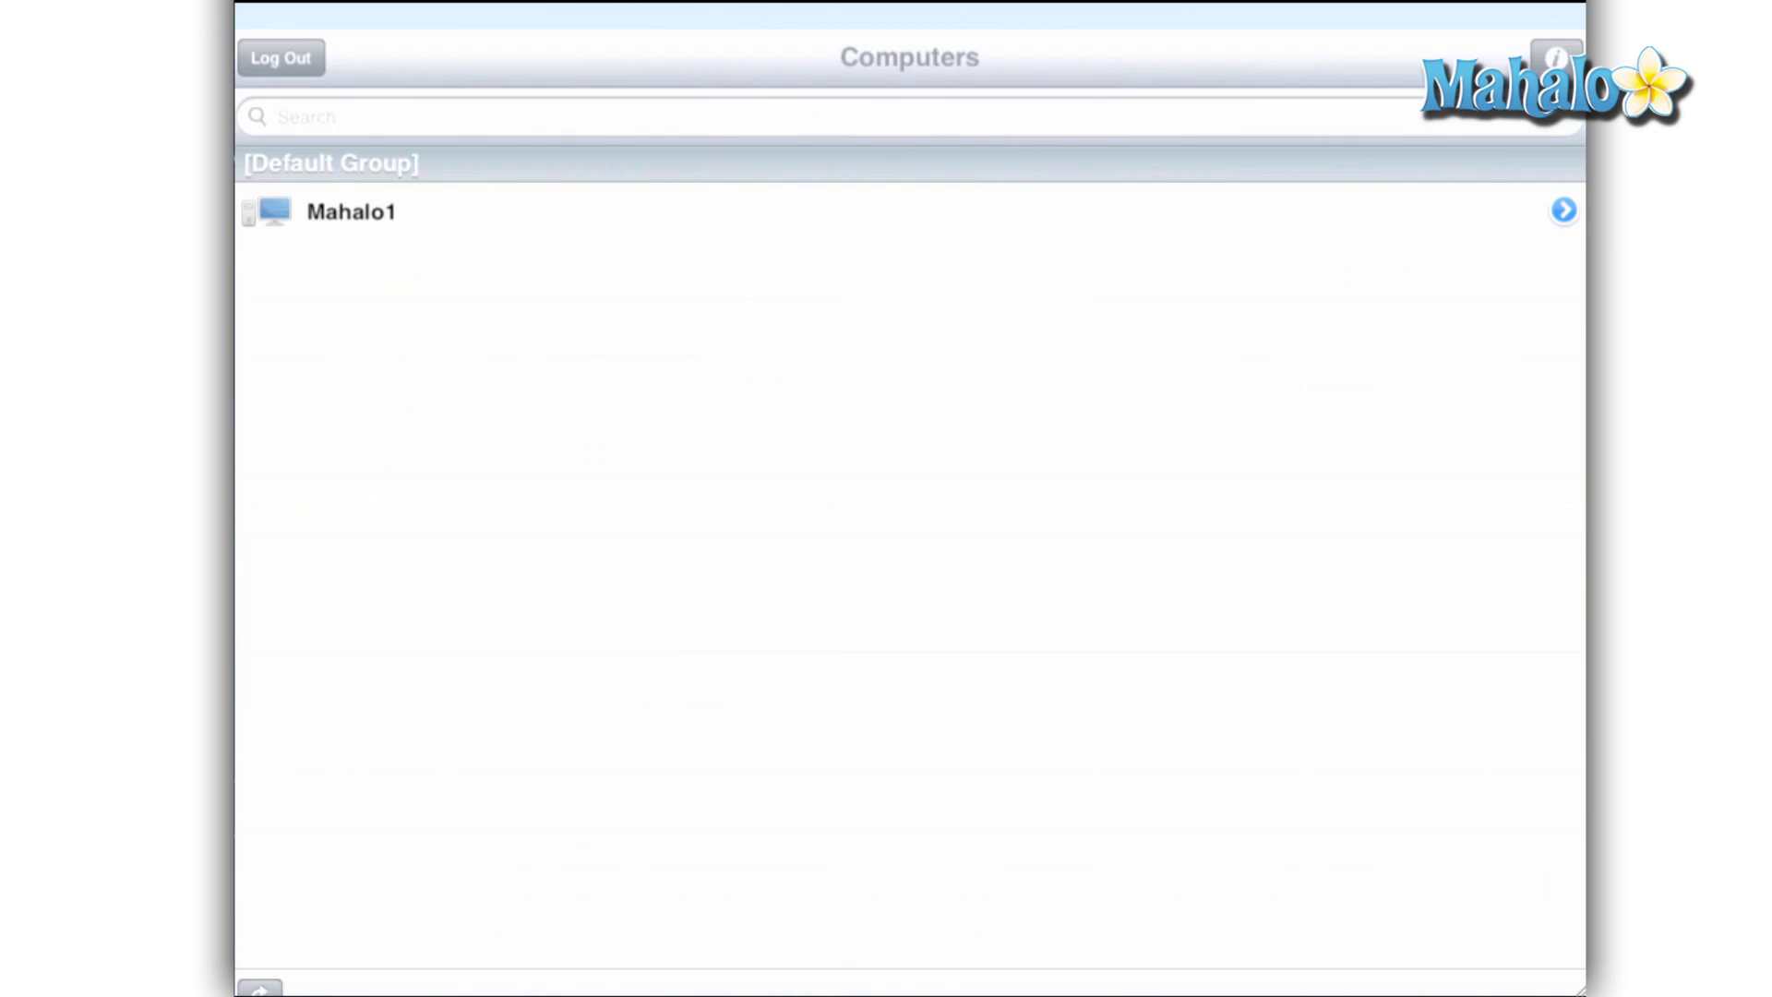
- Connect to Mahalo1 from the Ignition Computers list to control its Mac desktop
left_click(356, 186)
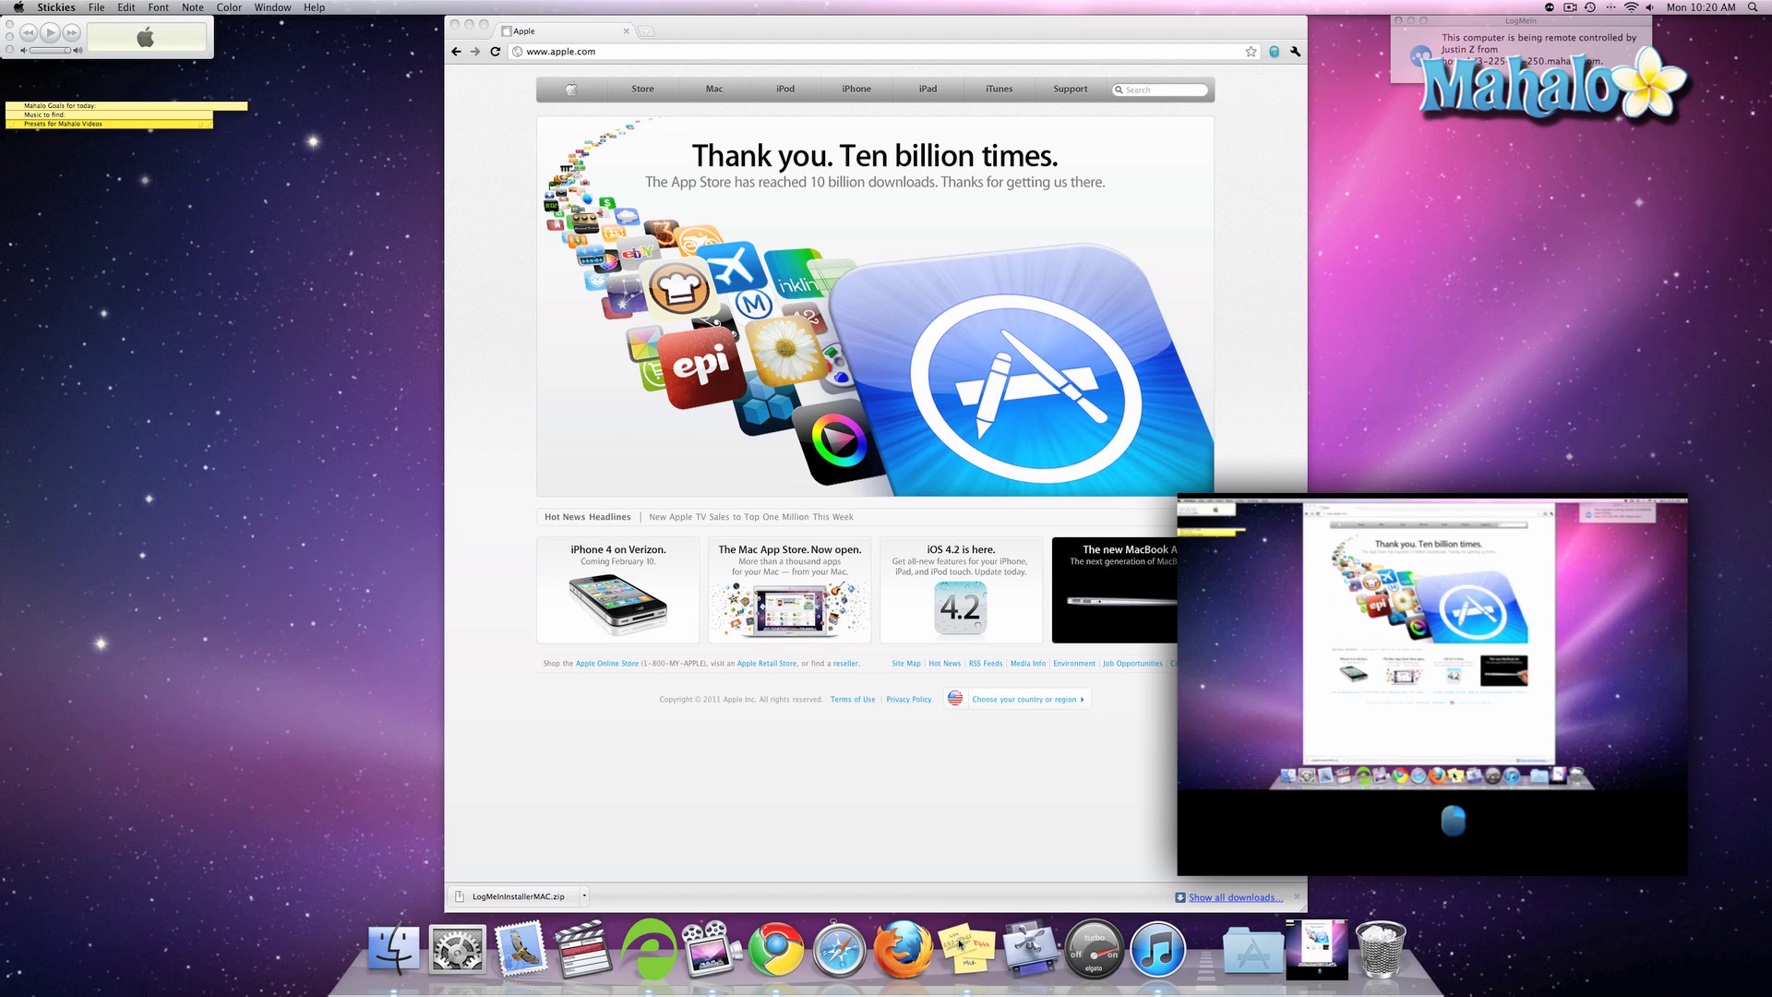
- Hide the Stickies notes from the Dock menu, then bring them back to the front
right_click(967, 945)
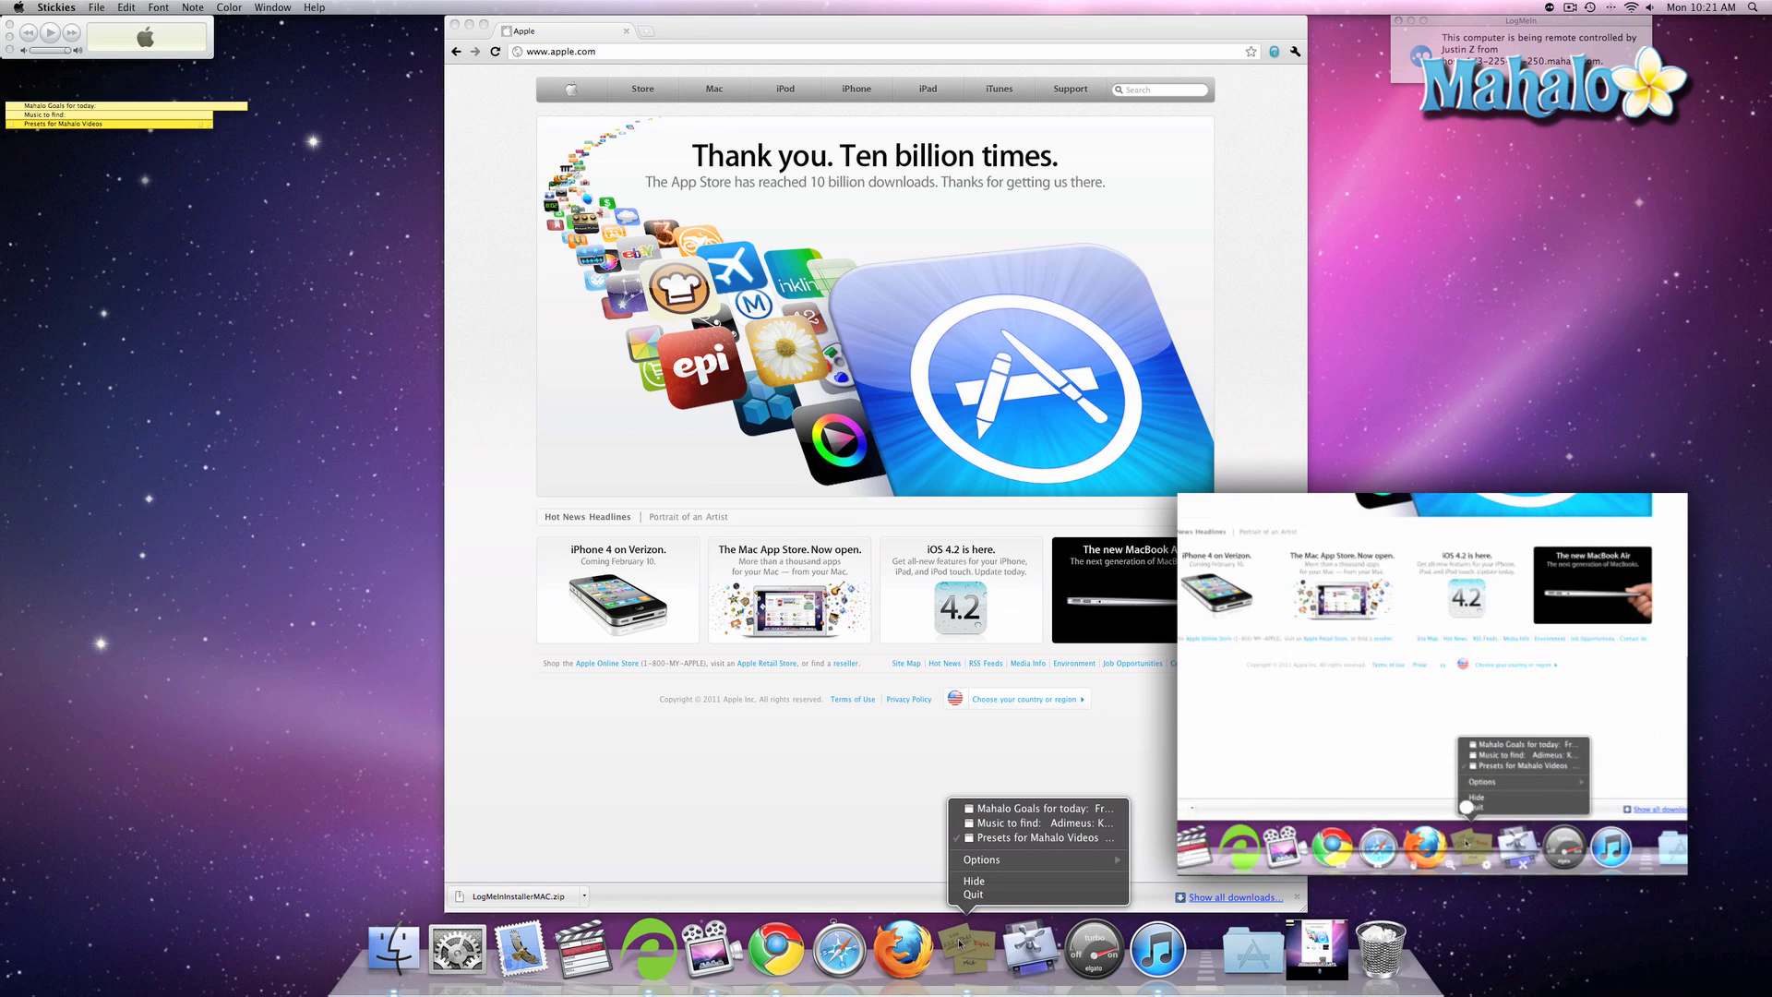
left_click(972, 893)
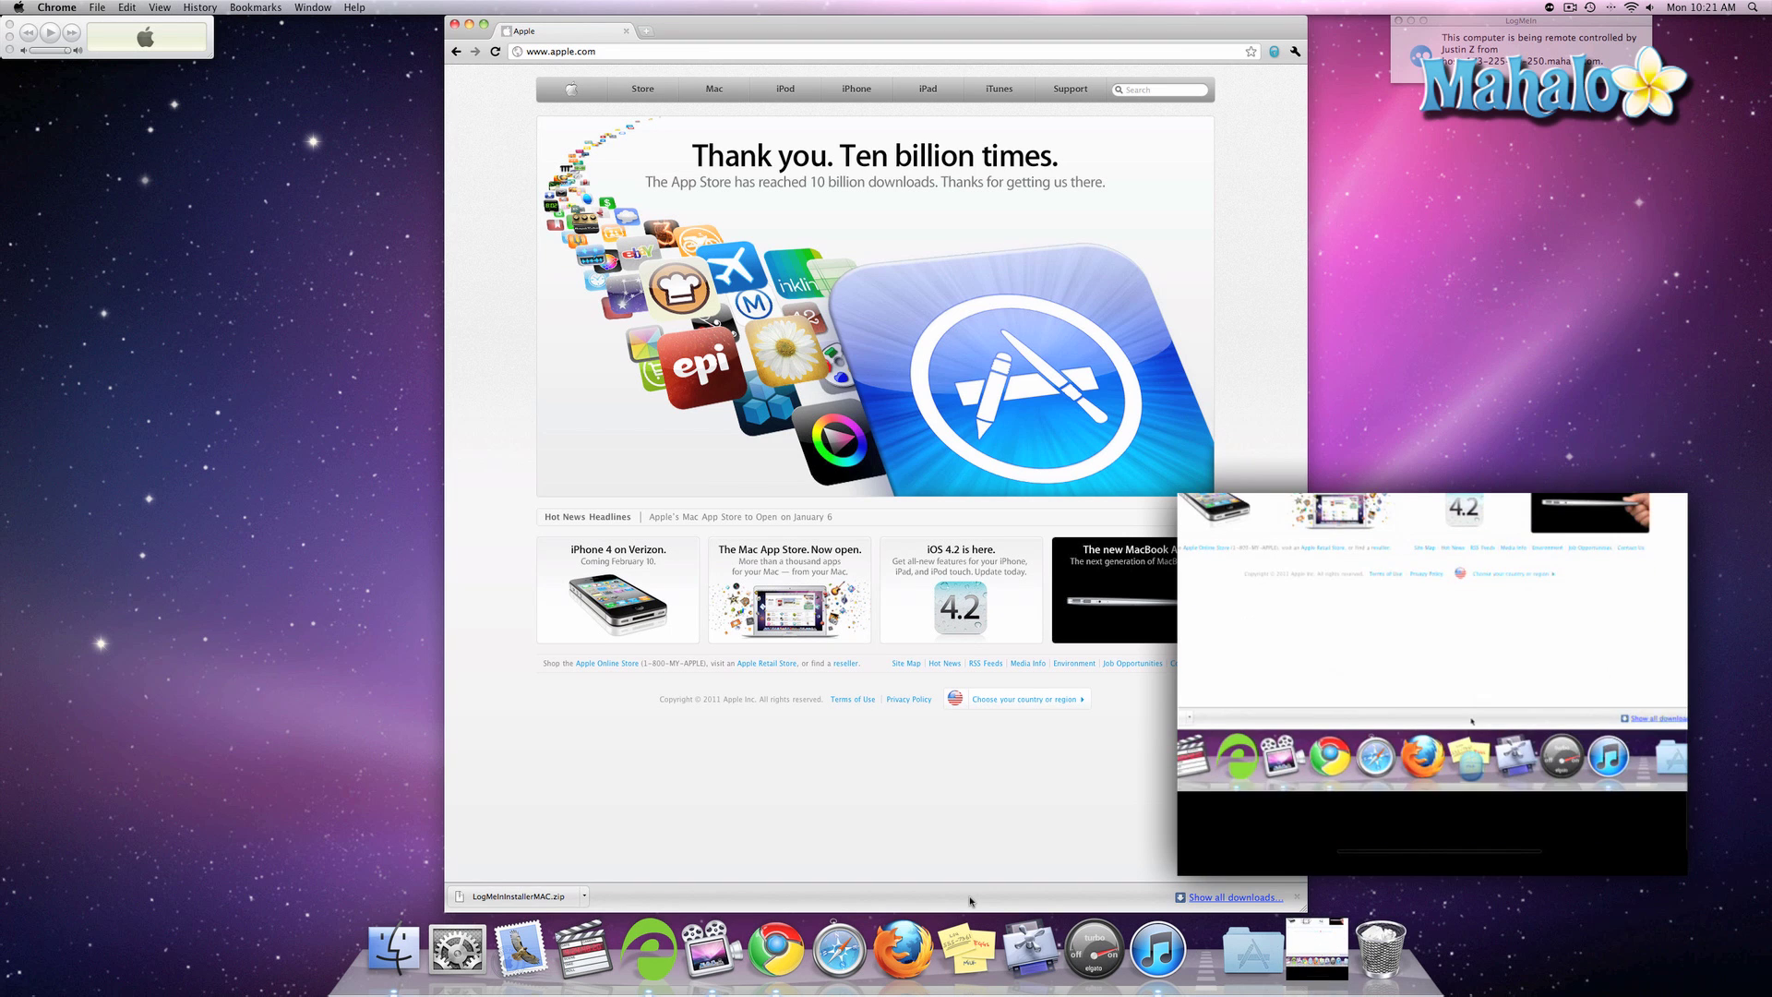
left_click(967, 946)
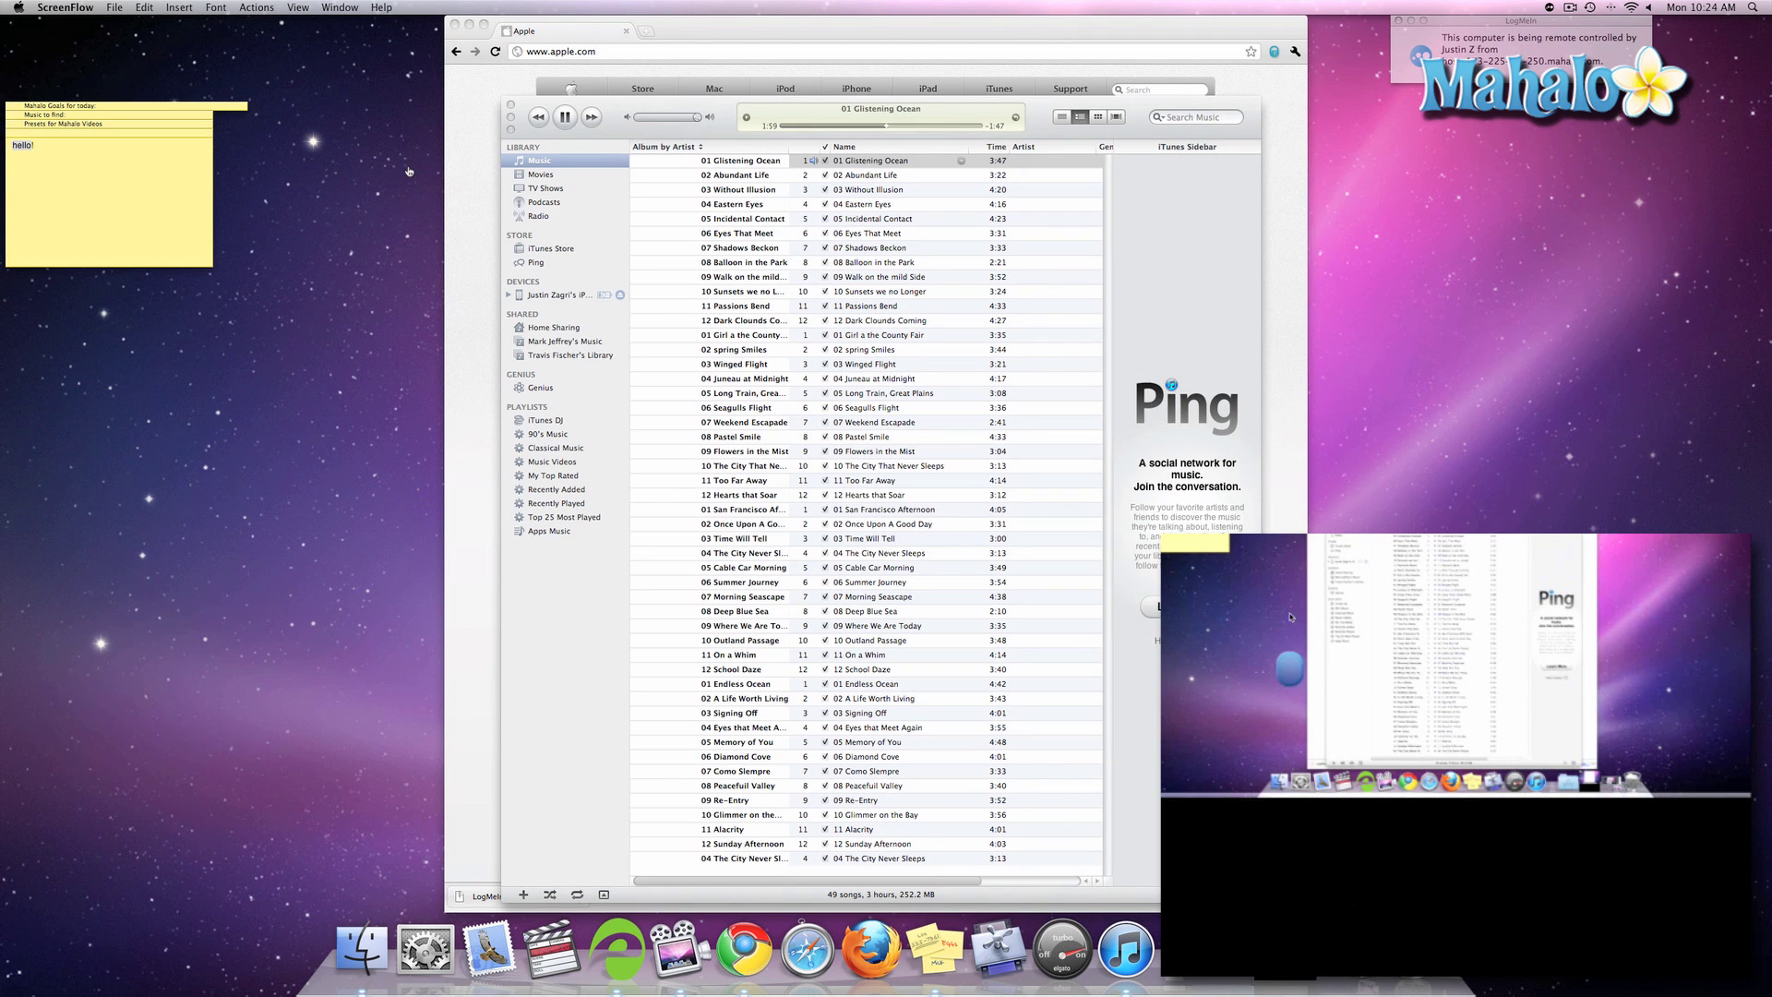
- Switch the remote Mac to iTunes with the Cmd+Tab application switcher
key("super+Tab")
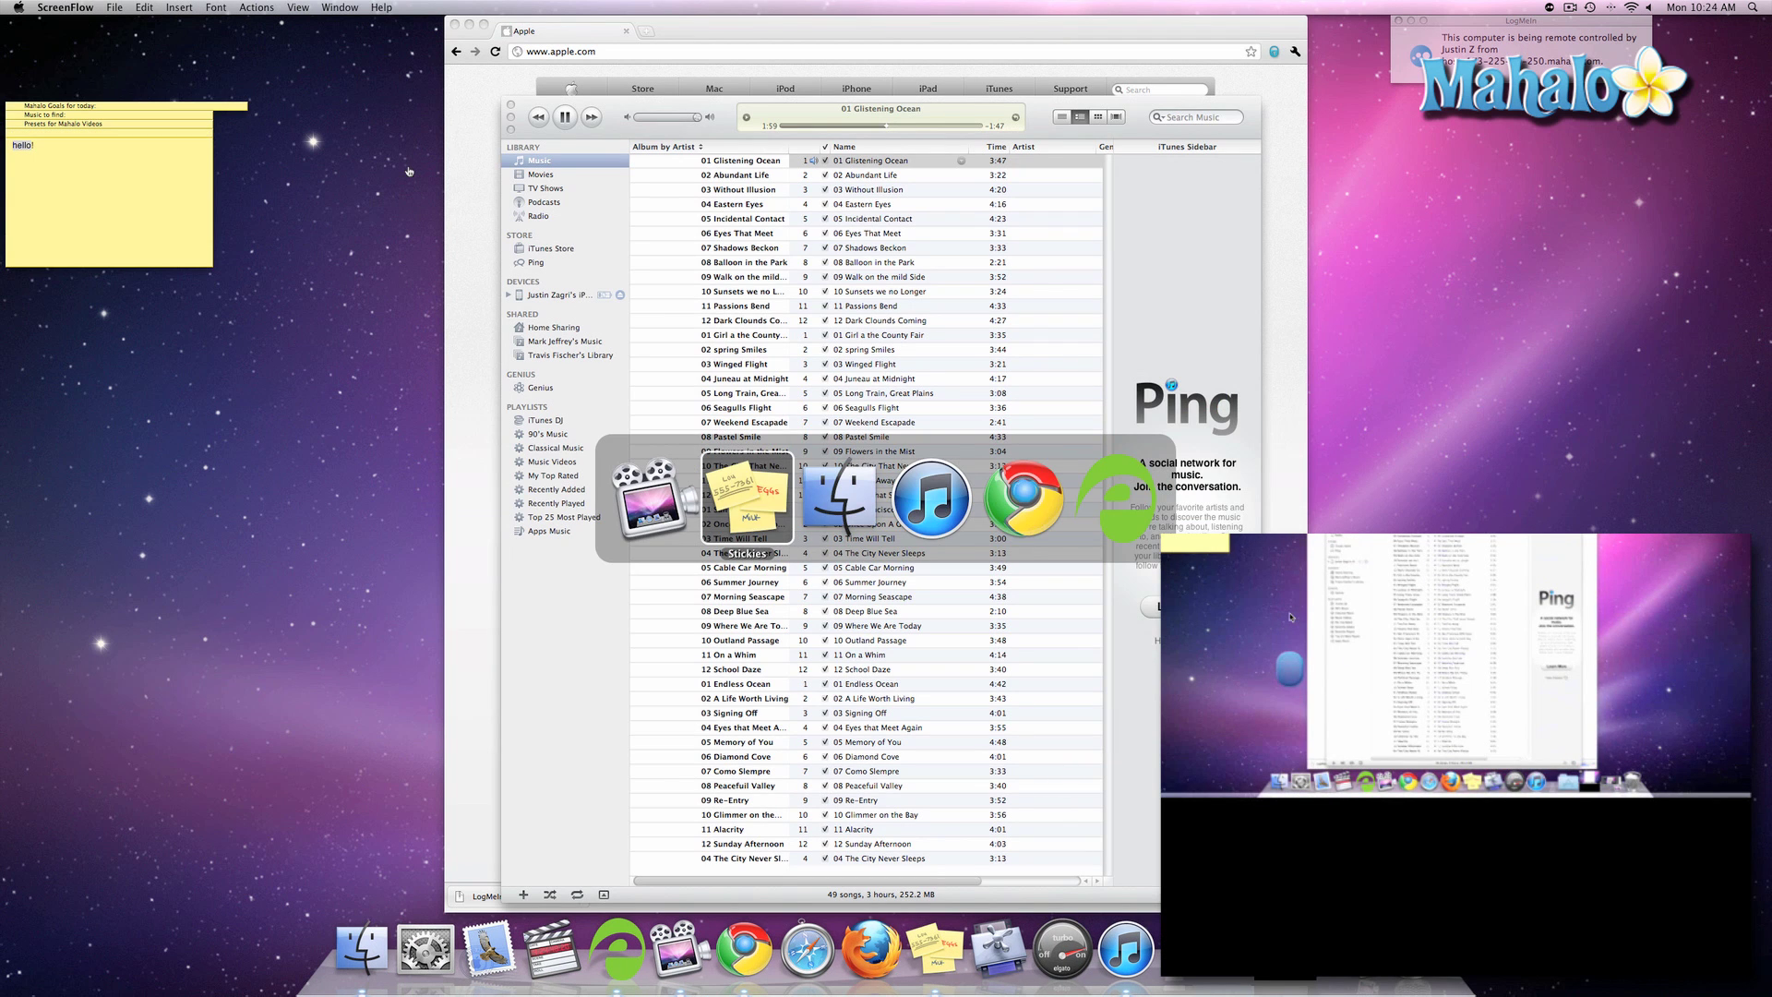
key("super+Tab")
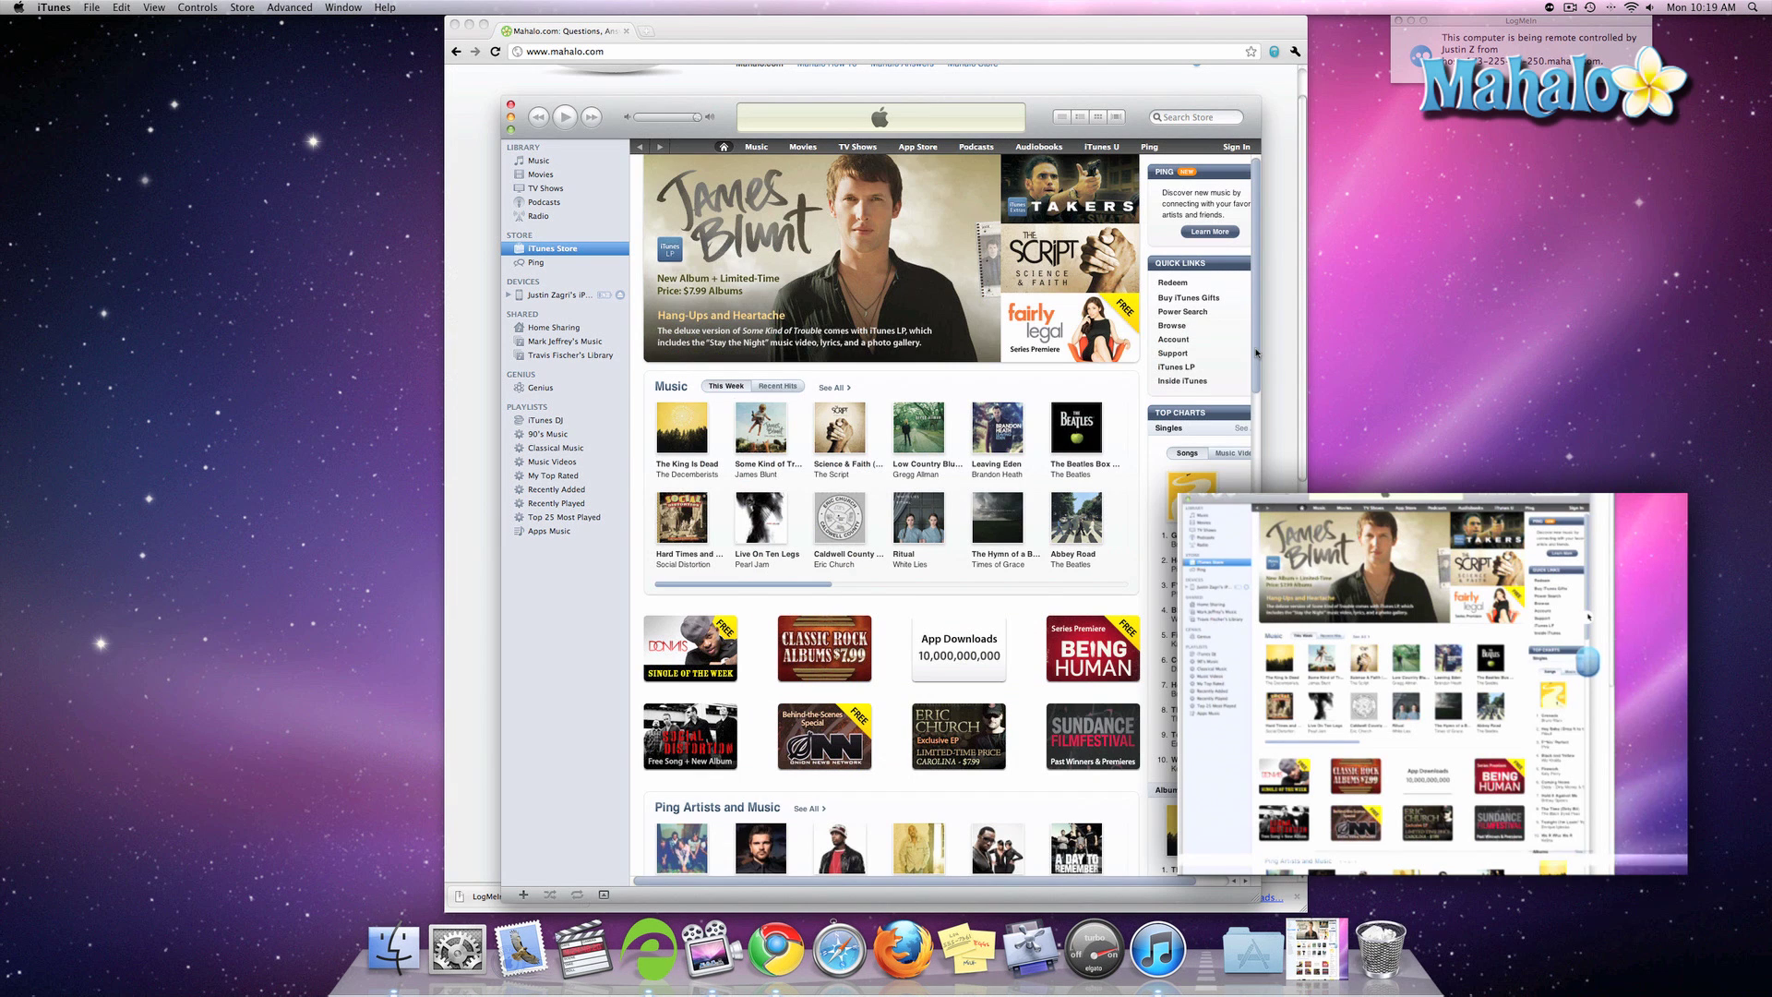
left_click_drag(1256, 351, 1264, 446)
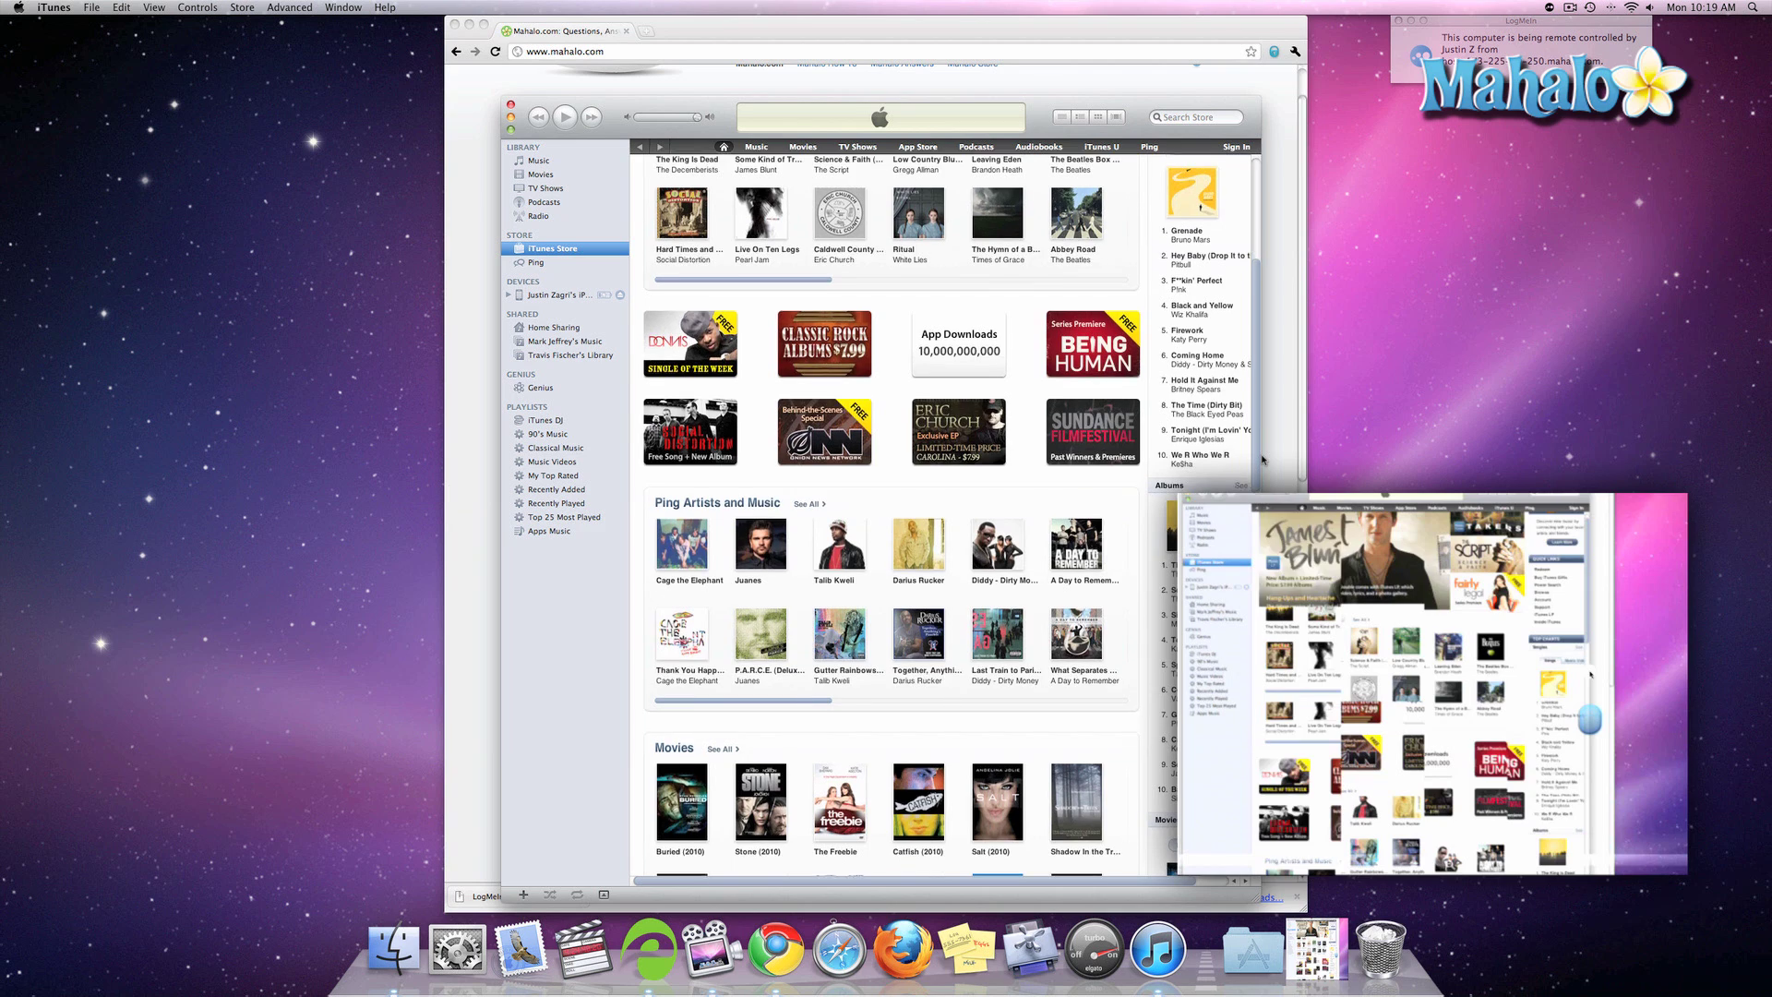
left_click_drag(1264, 446, 1262, 513)
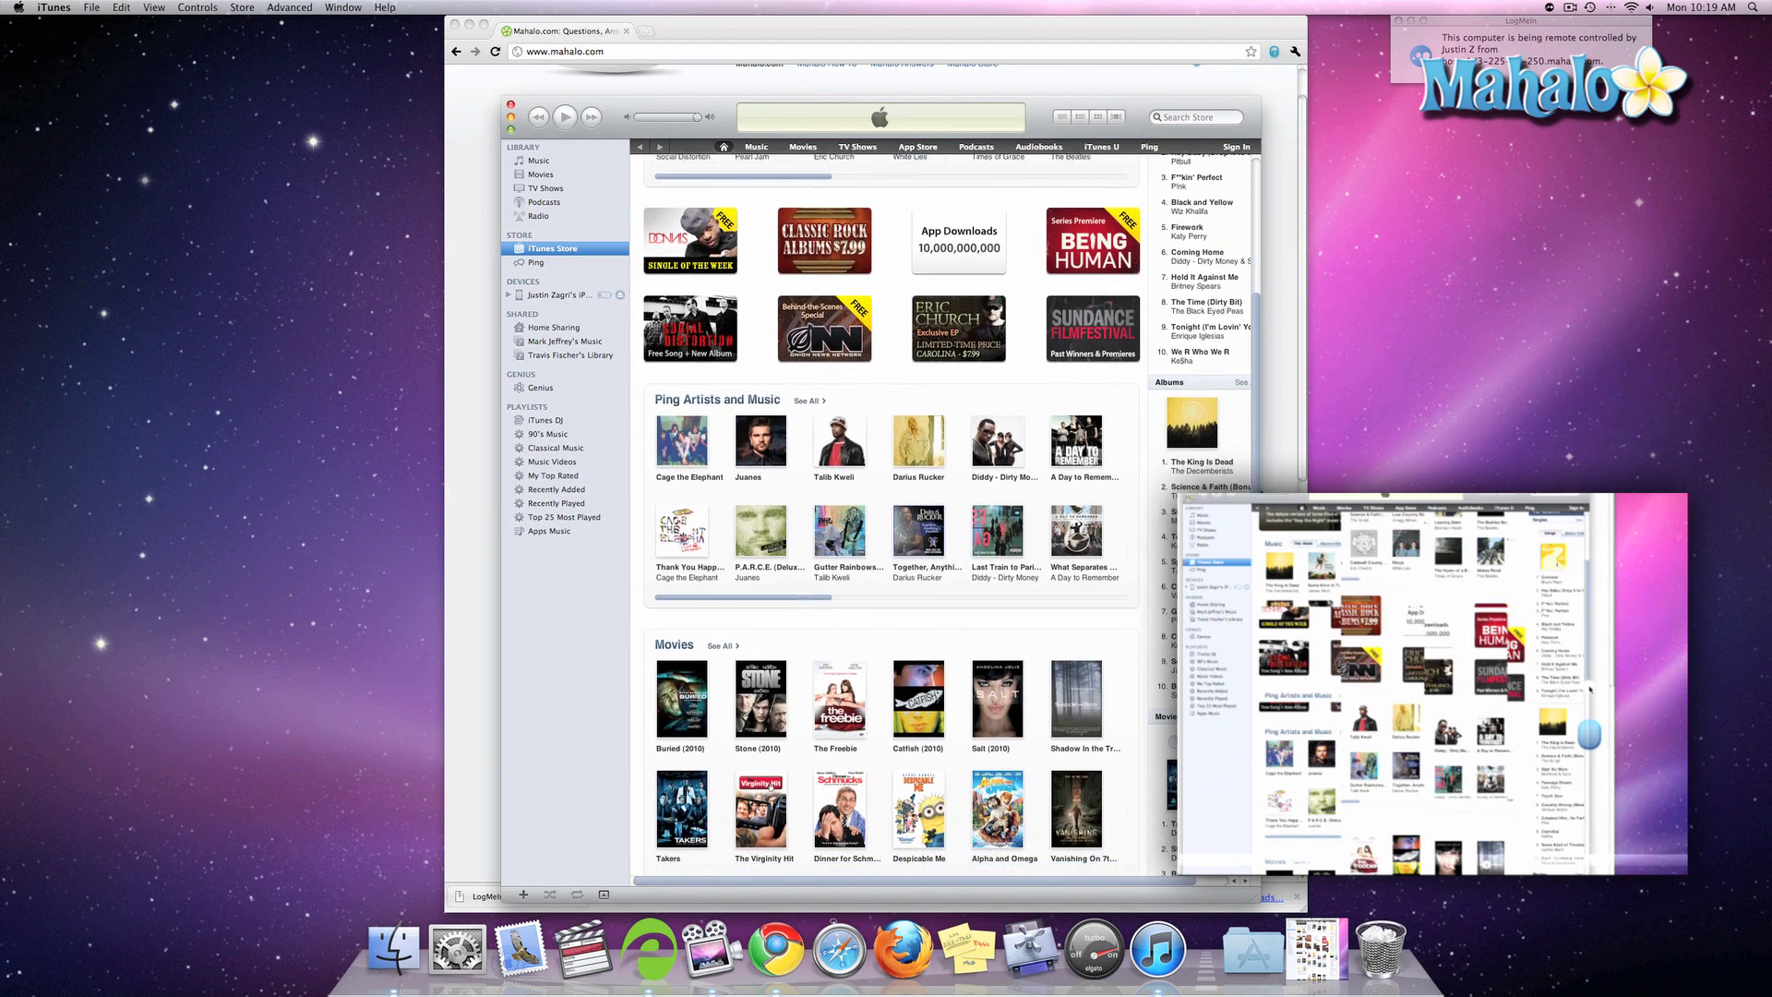
scroll(886, 554, "down", 3)
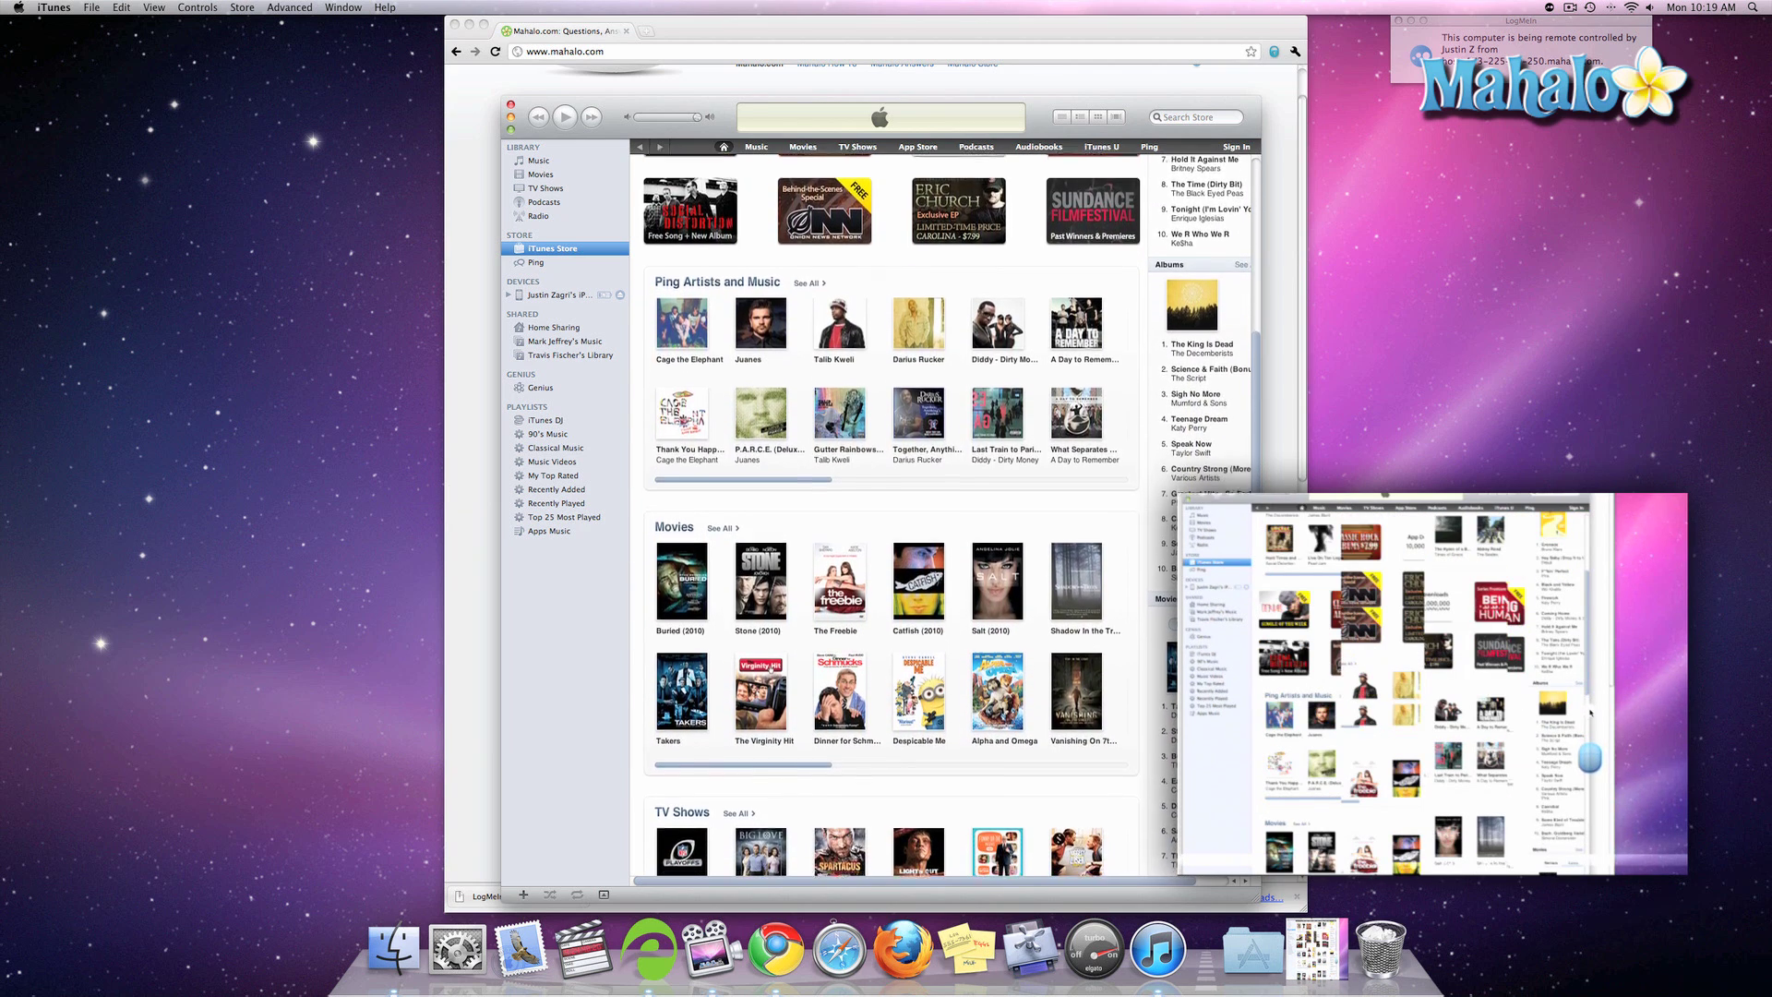
scroll(887, 553, "down", 1)
scroll(887, 554, "down", 1)
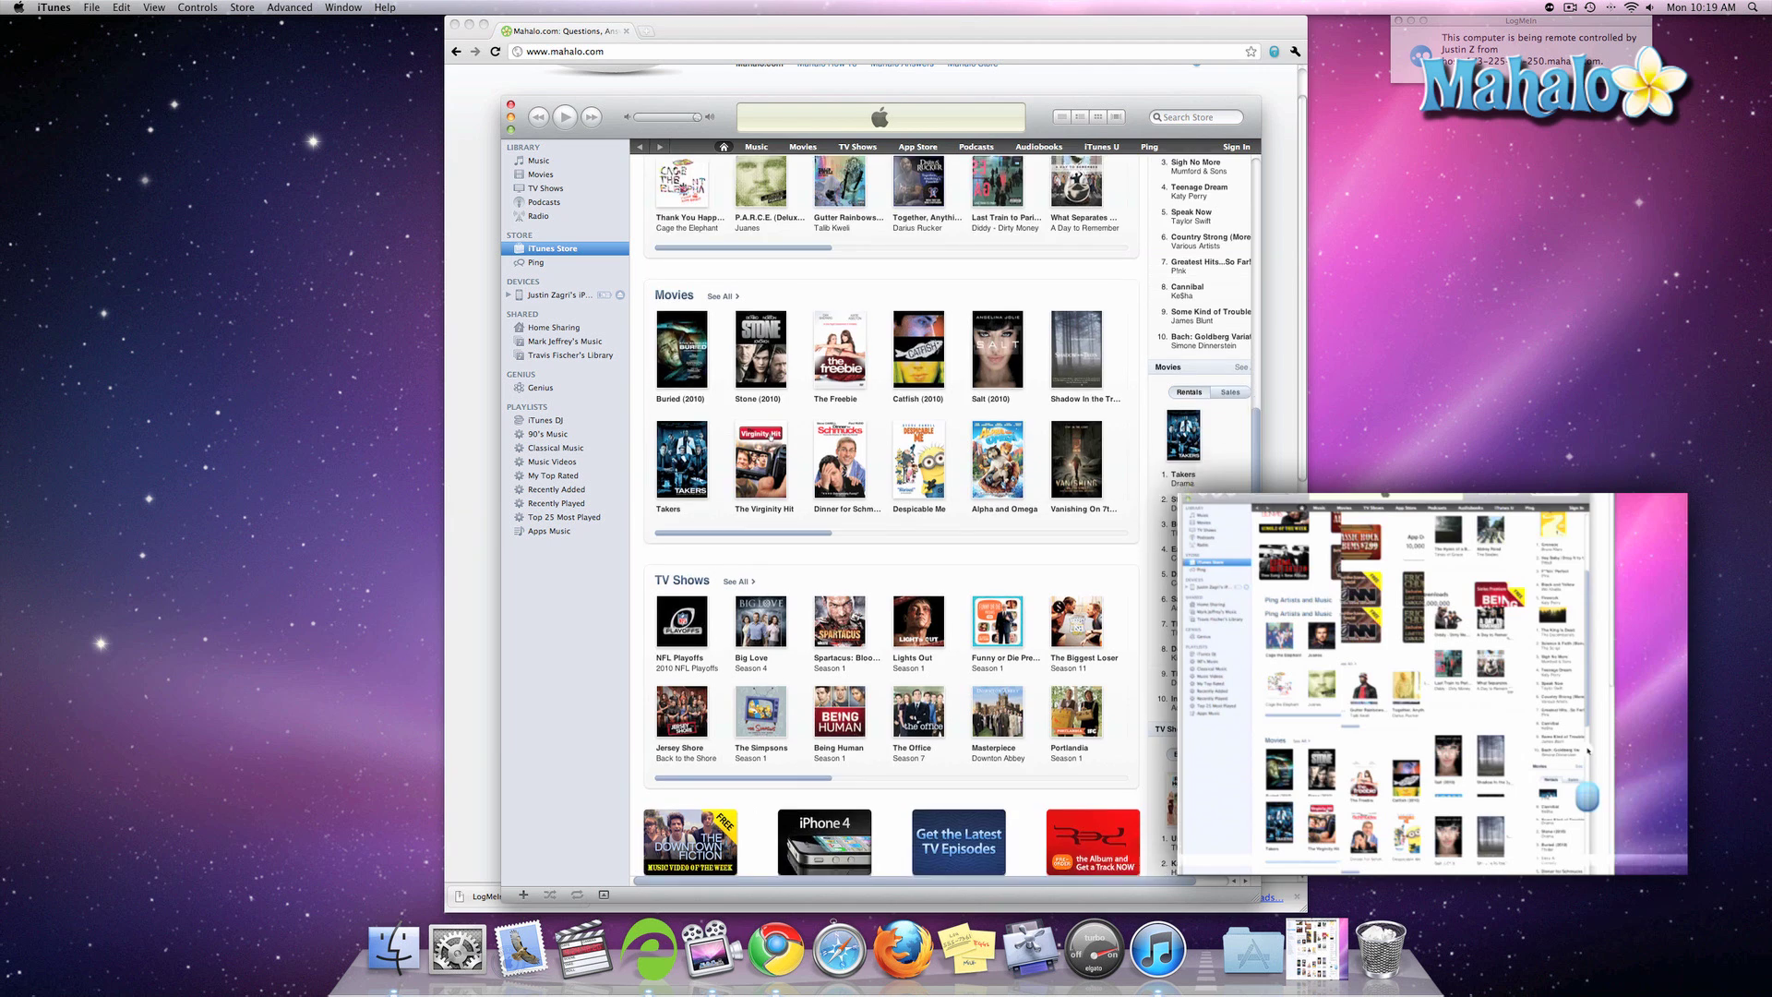
scroll(885, 554, "down", 1)
scroll(887, 554, "down", 1)
scroll(772, 307, "up", 3)
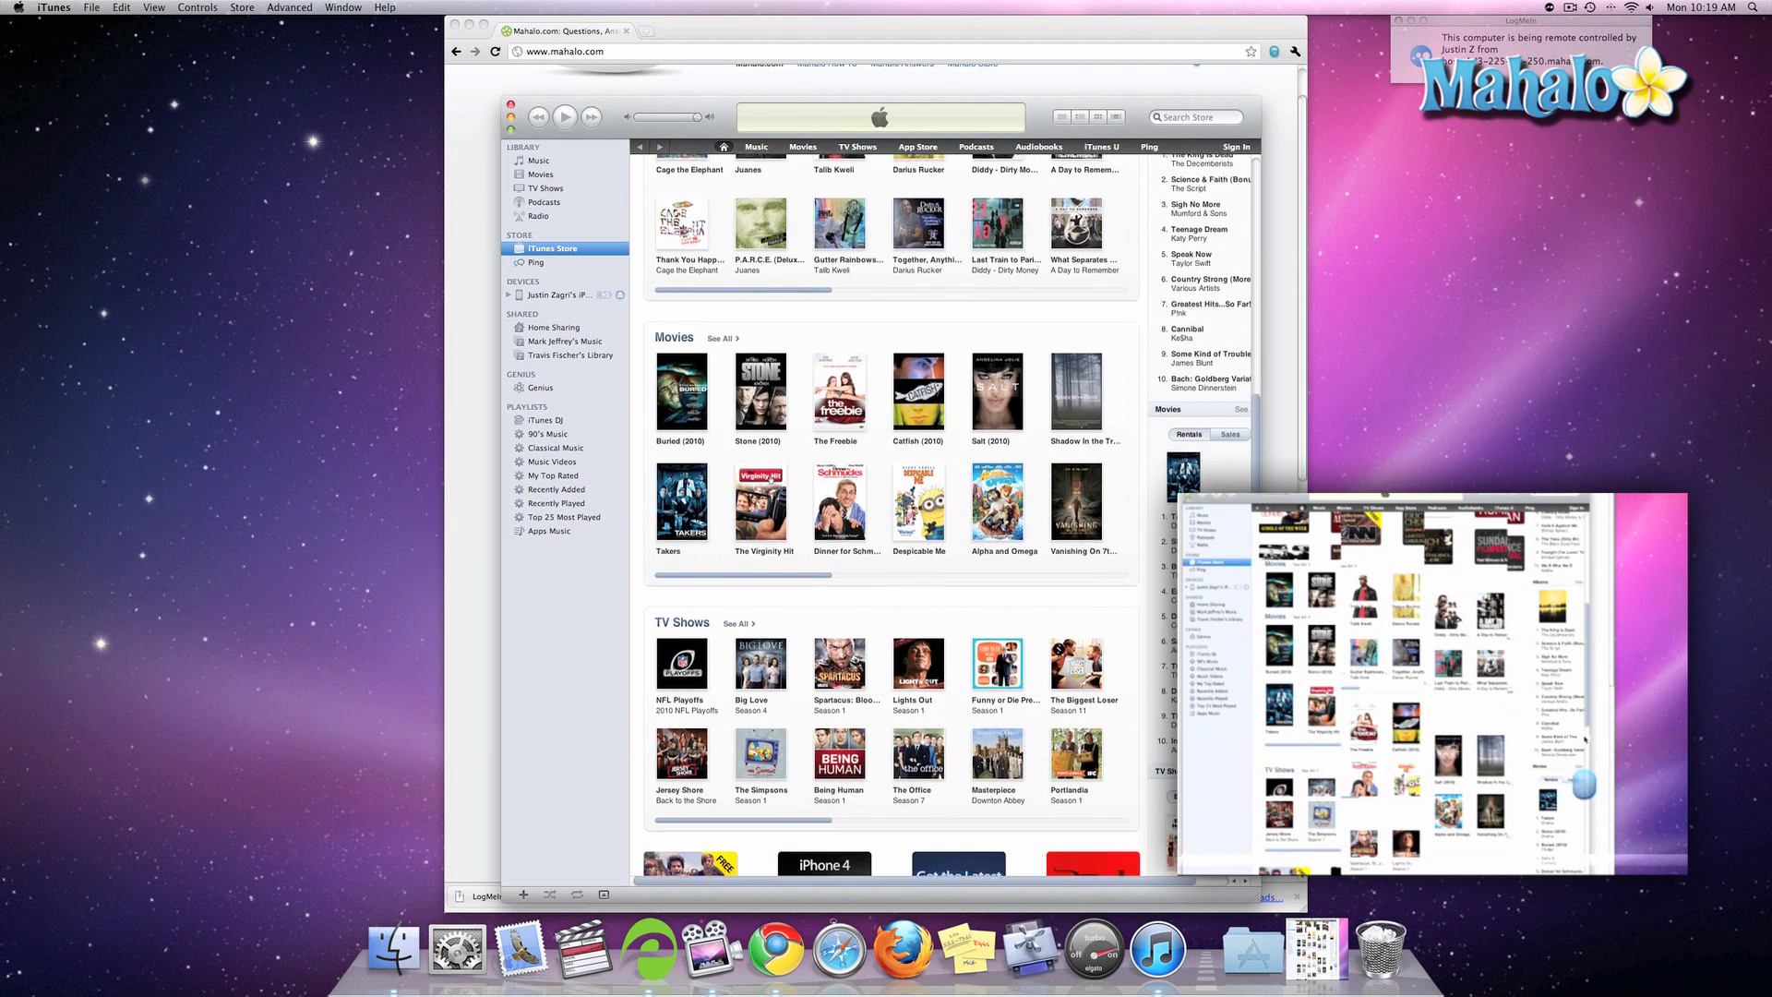
scroll(772, 307, "down", 4)
scroll(891, 519, "up", 3)
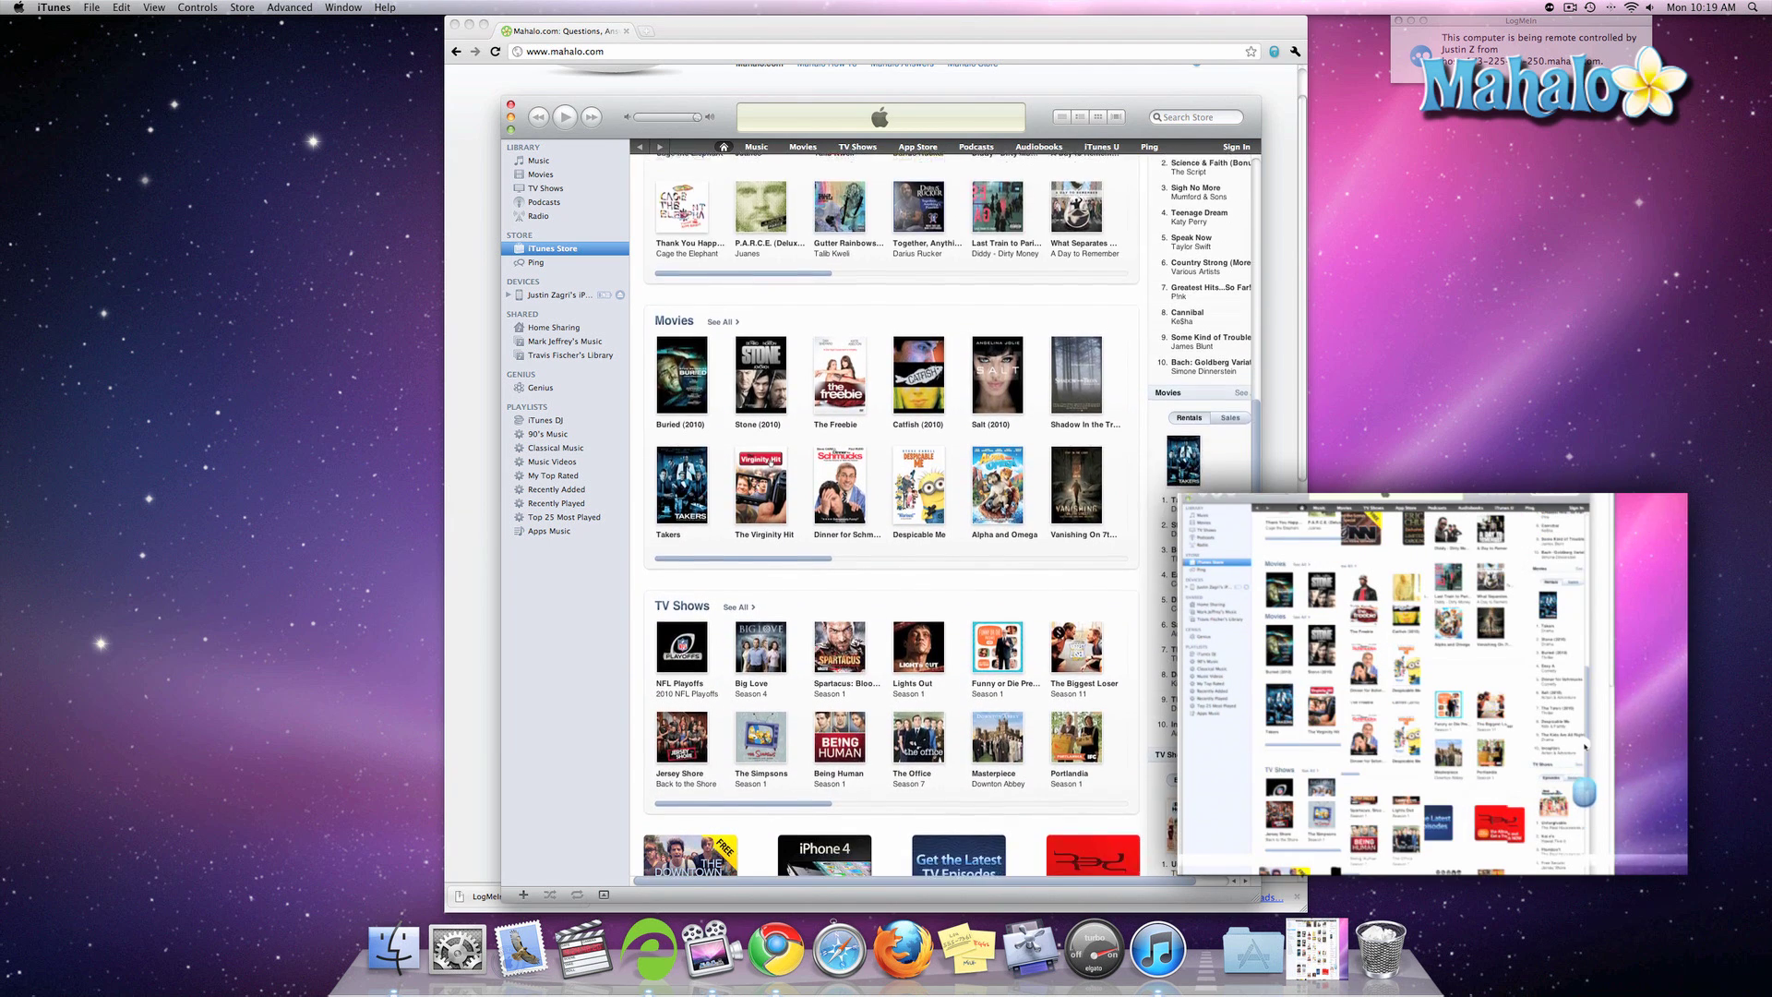
scroll(890, 520, "down", 3)
scroll(1586, 777, "down", 2)
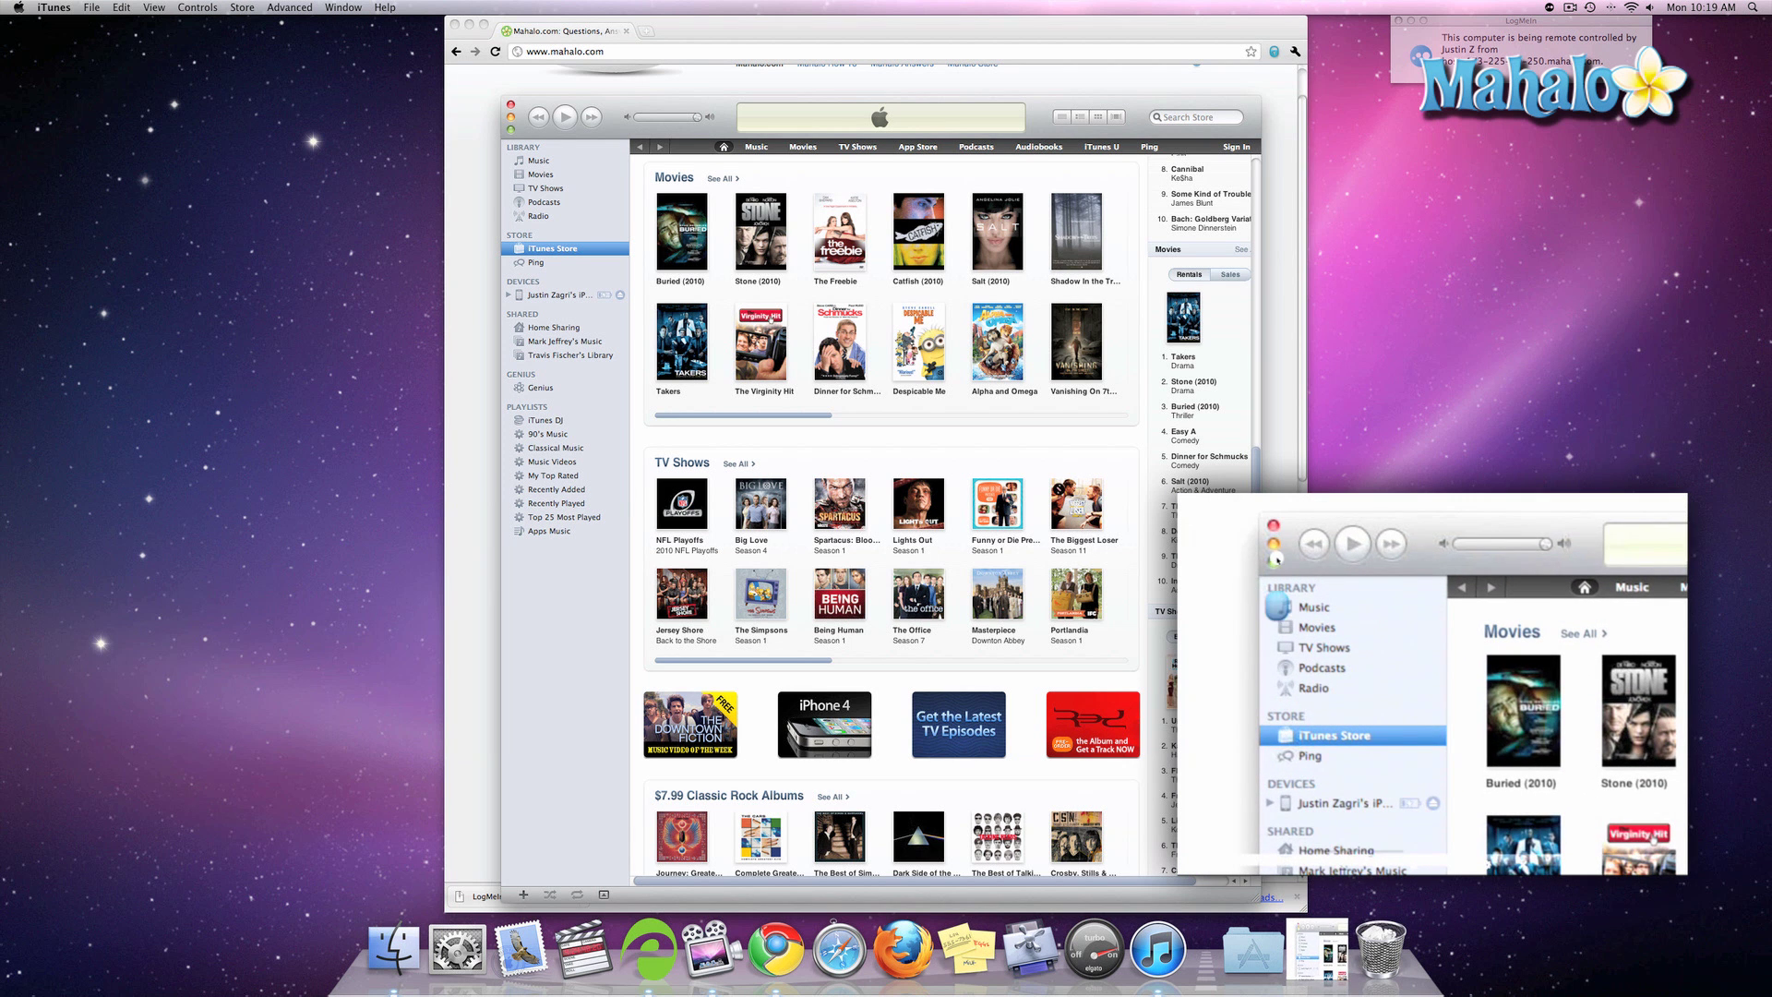
- Shrink iTunes to its mini player and bring the Chrome window forward
left_click(510, 129)
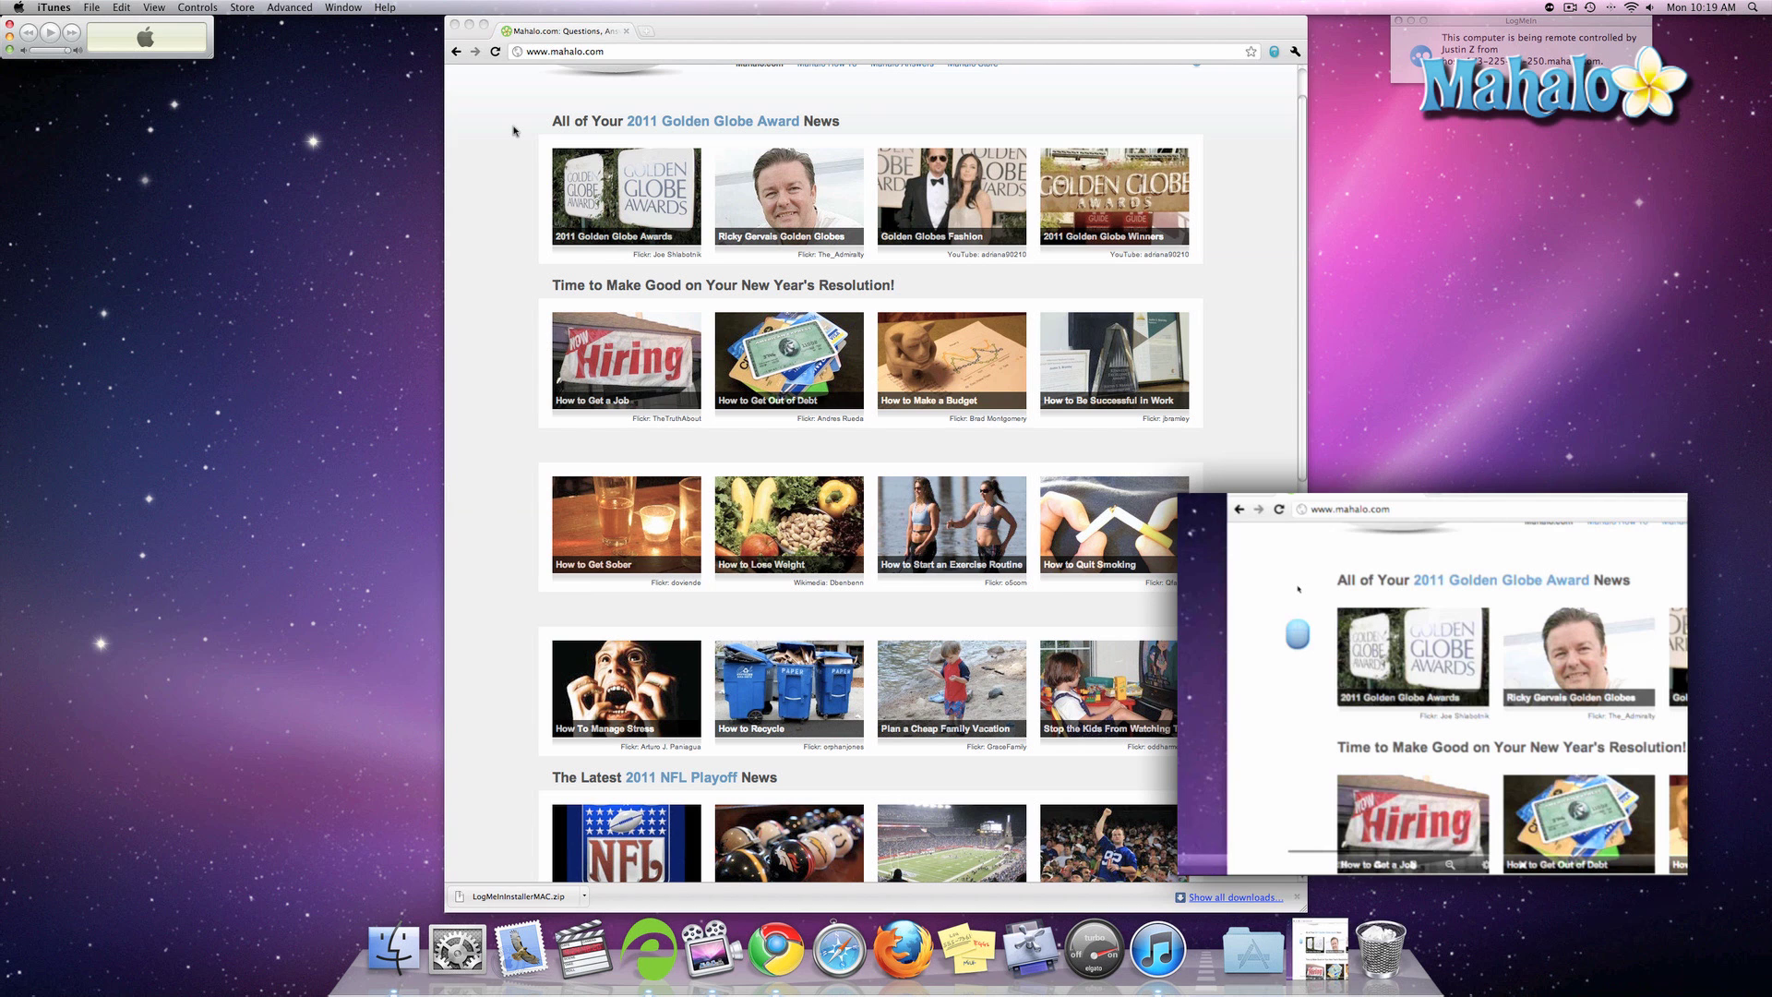
left_click(575, 53)
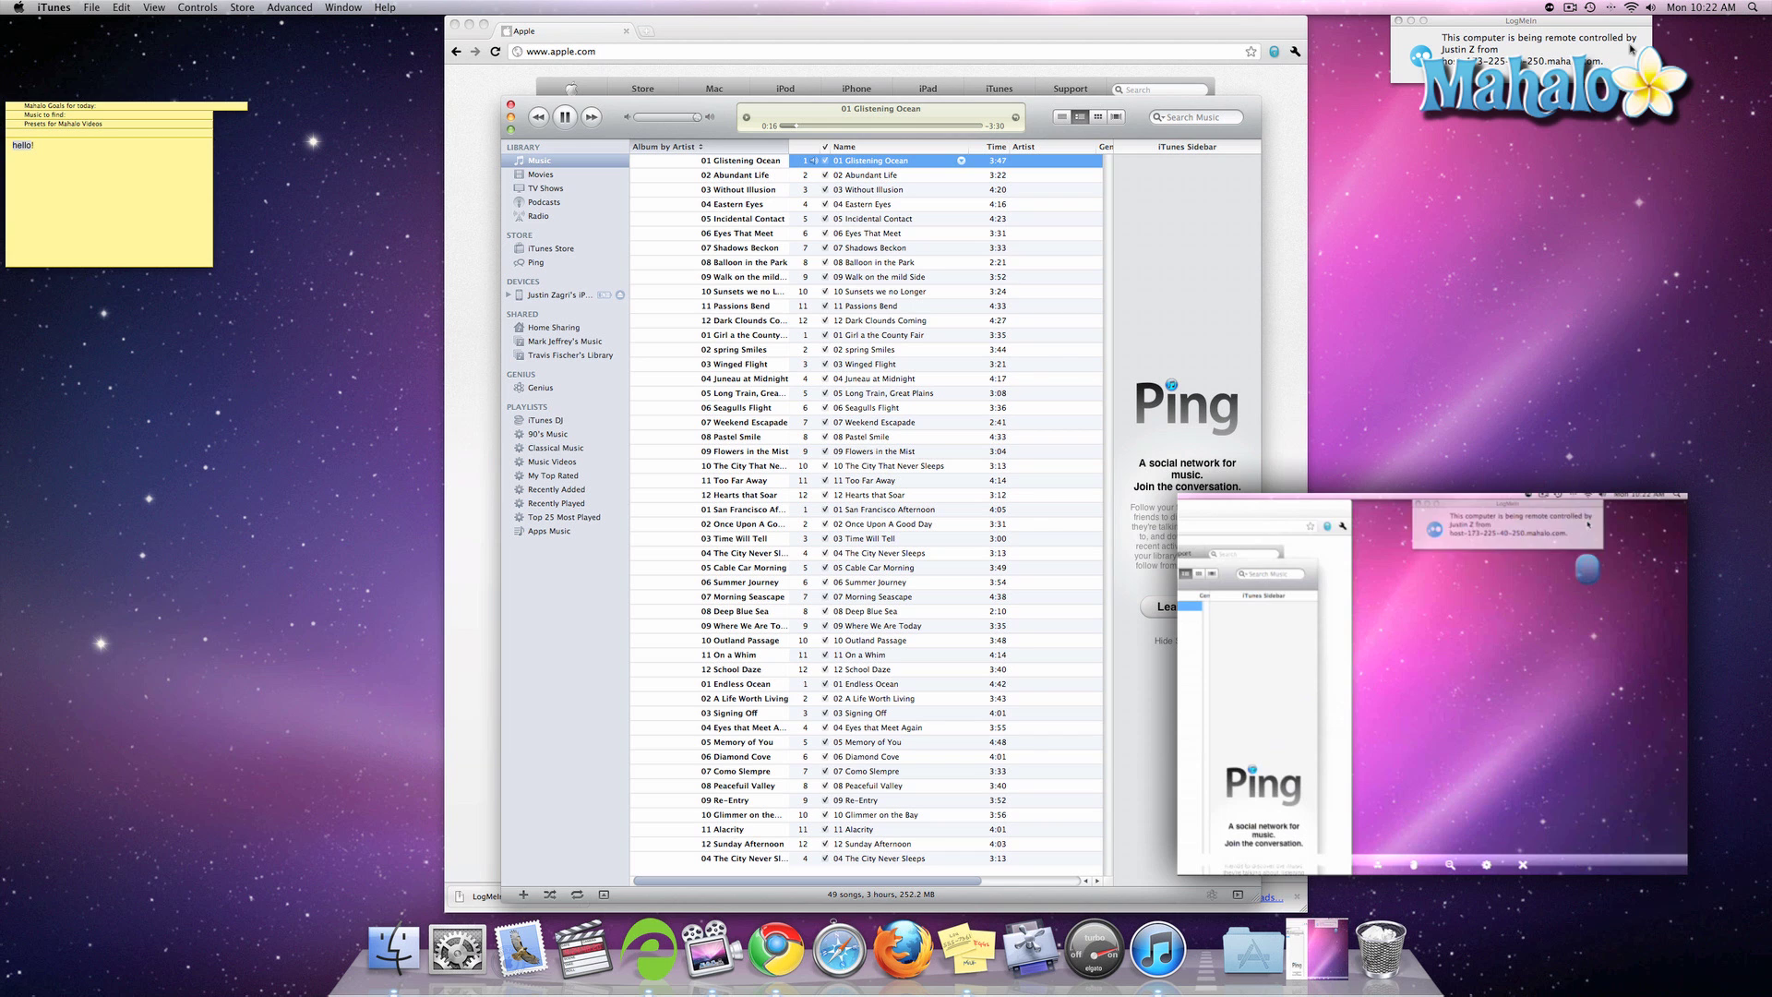
- Navigate Chrome on the remote Mac to apple.com
left_click(1646, 10)
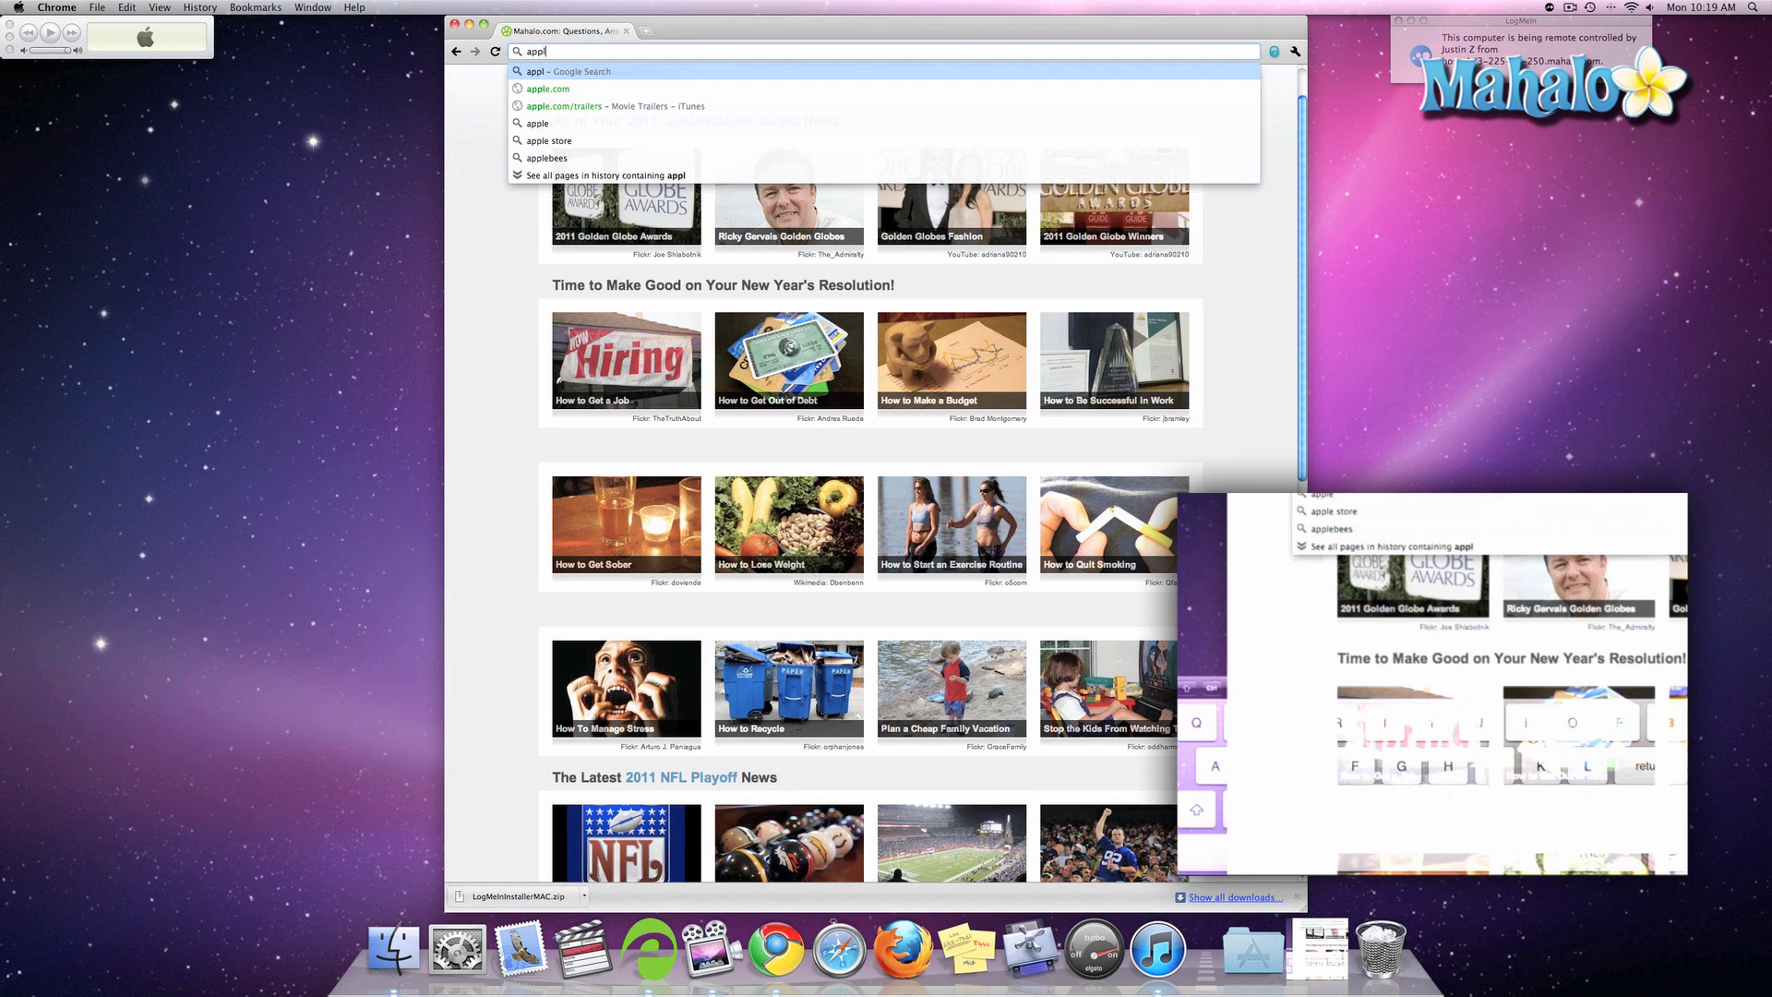
type("e.")
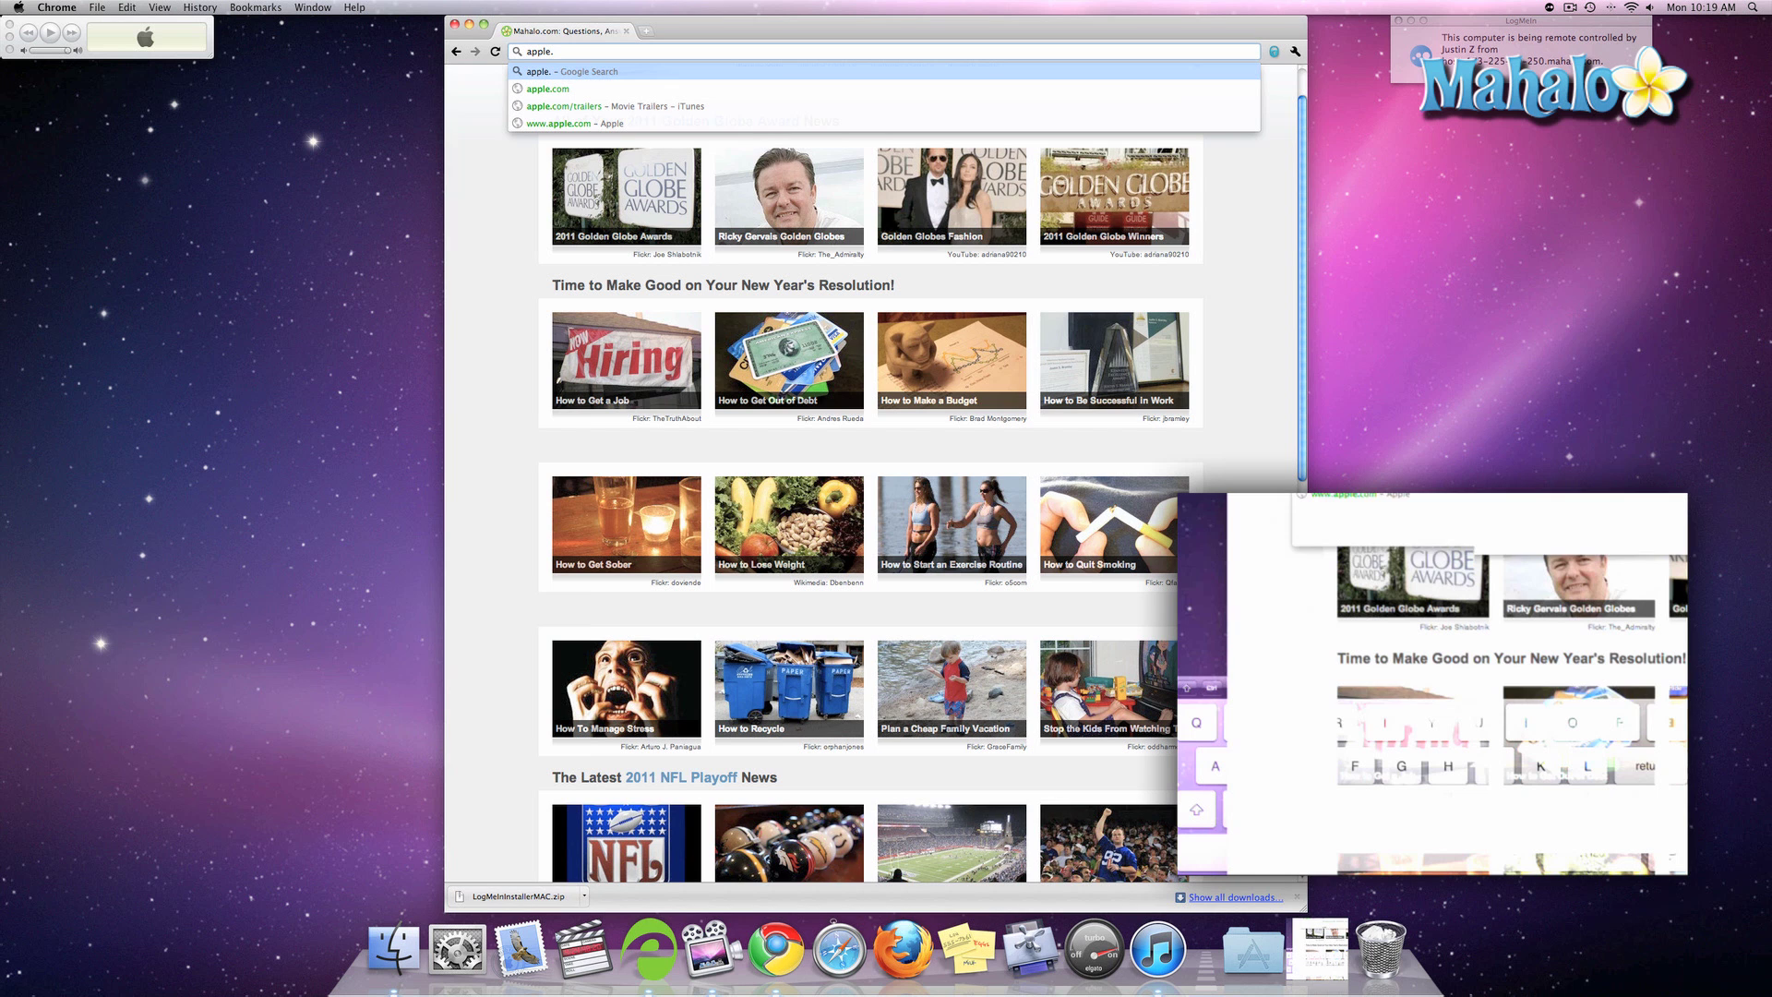
type("com")
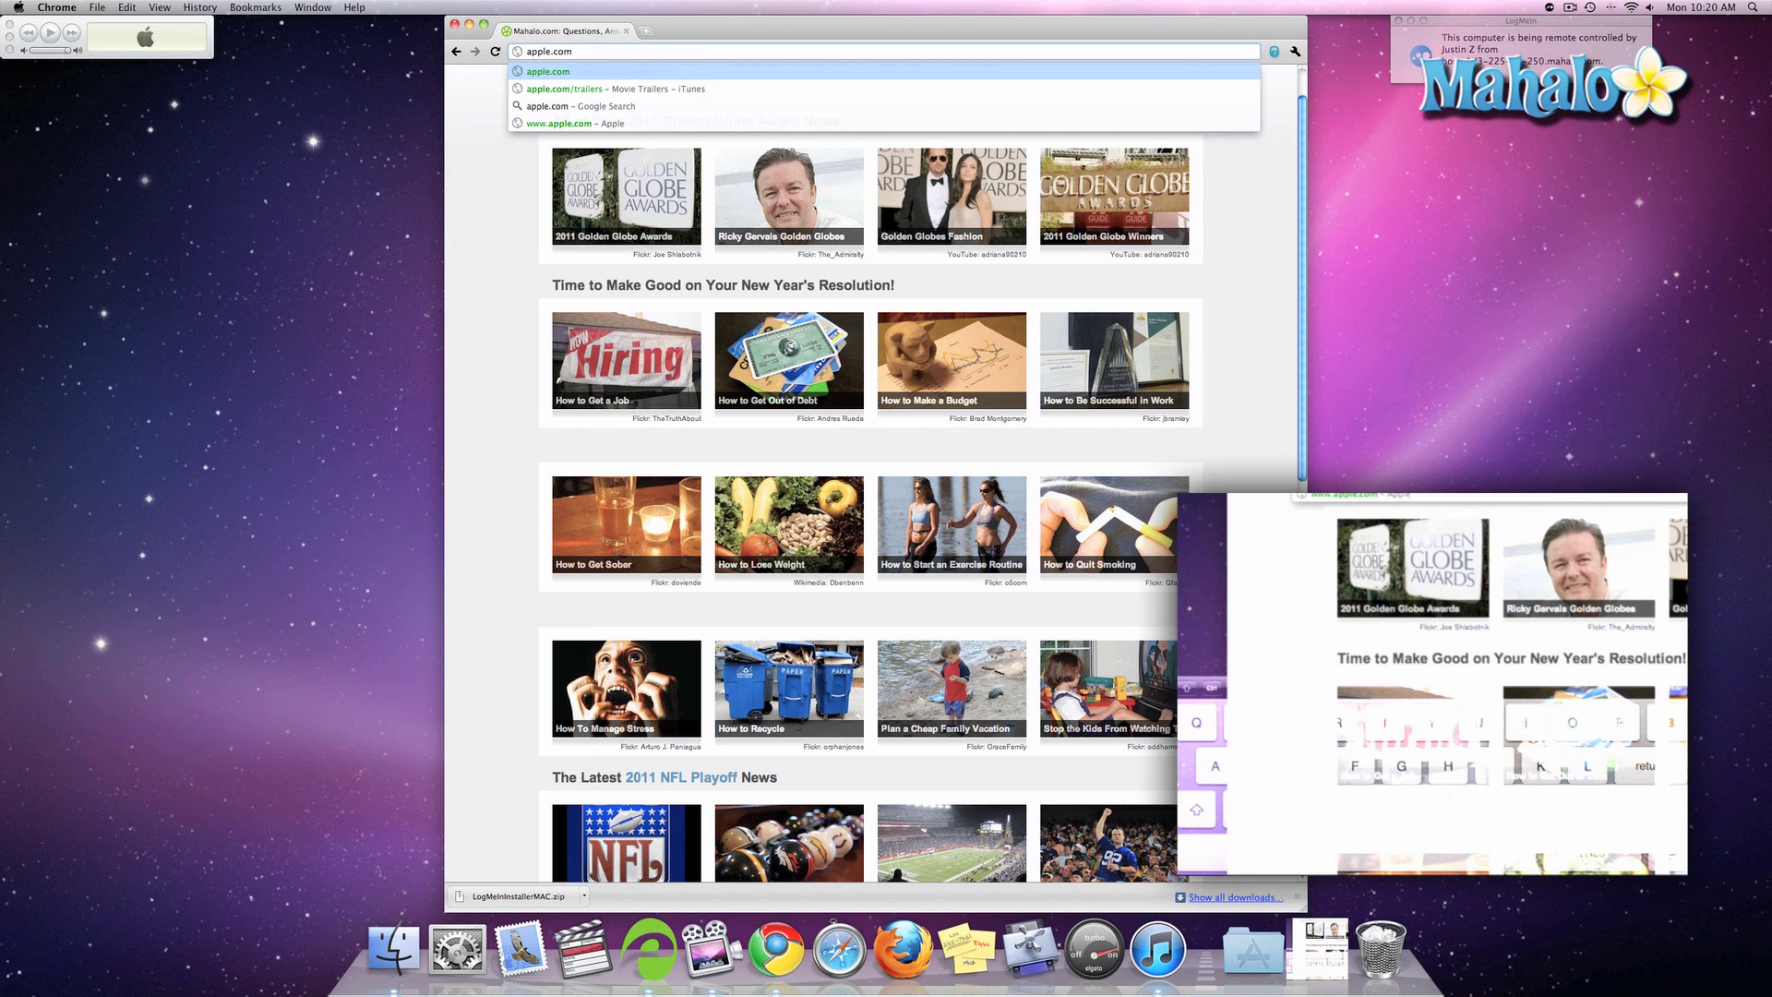
key("Return")
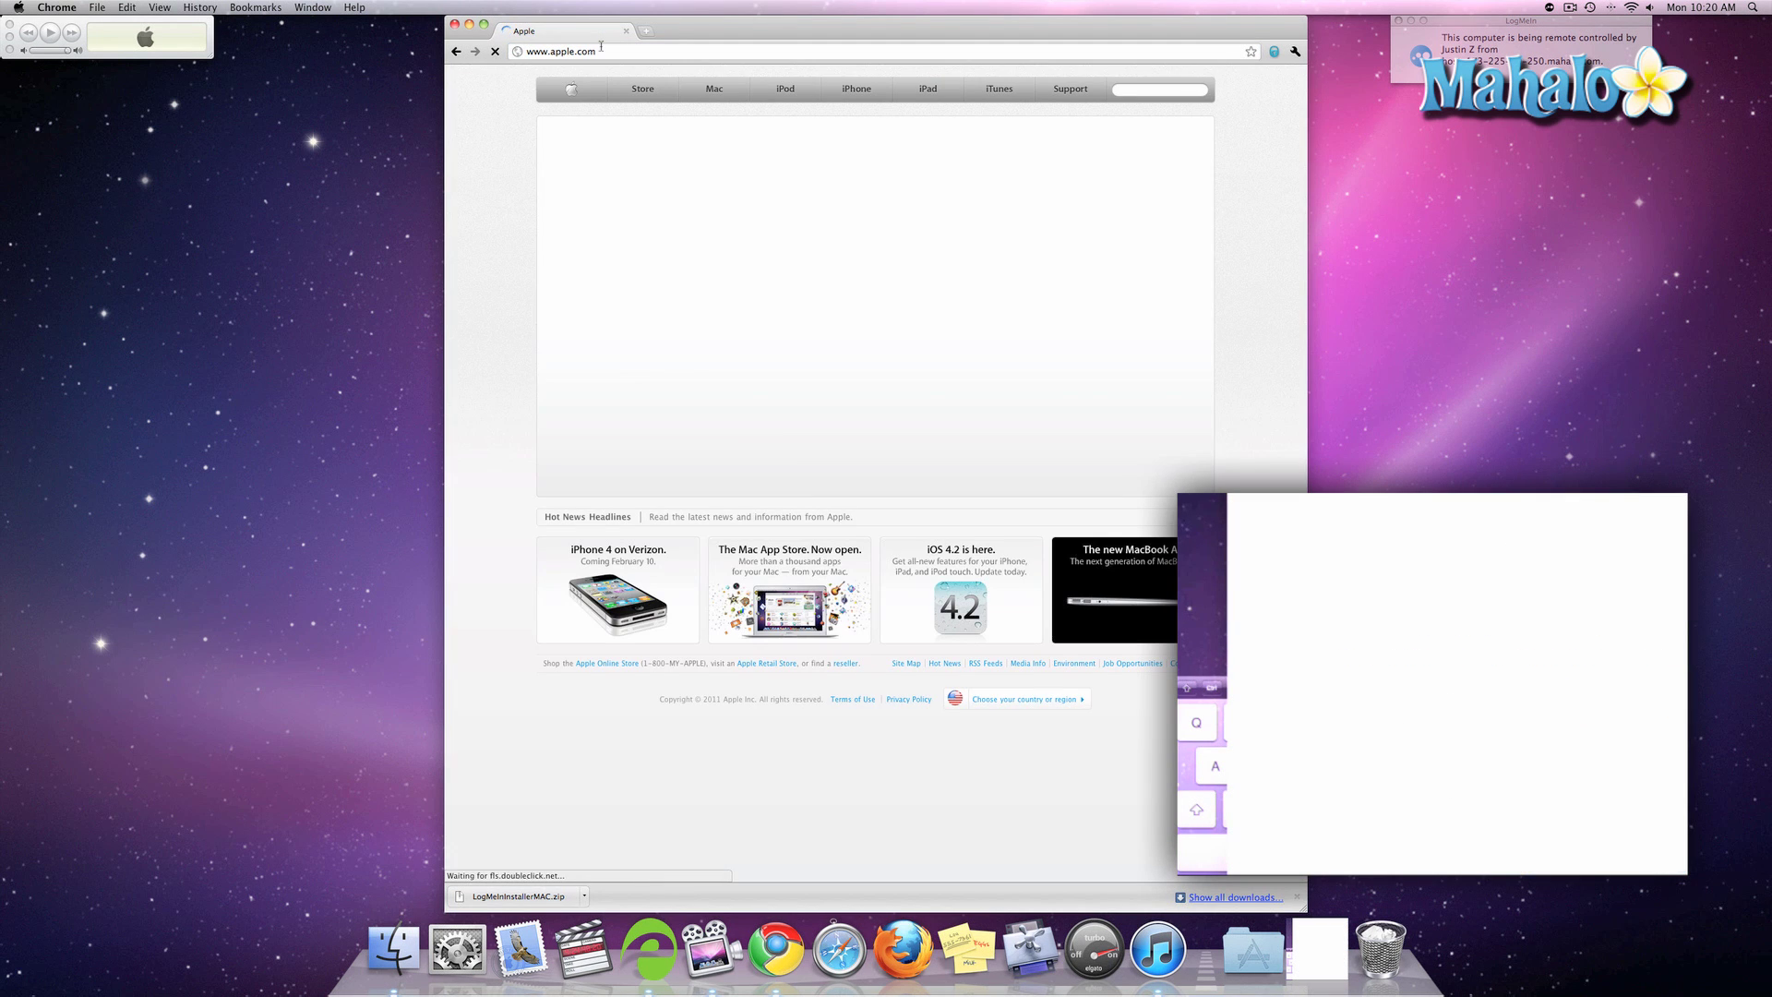